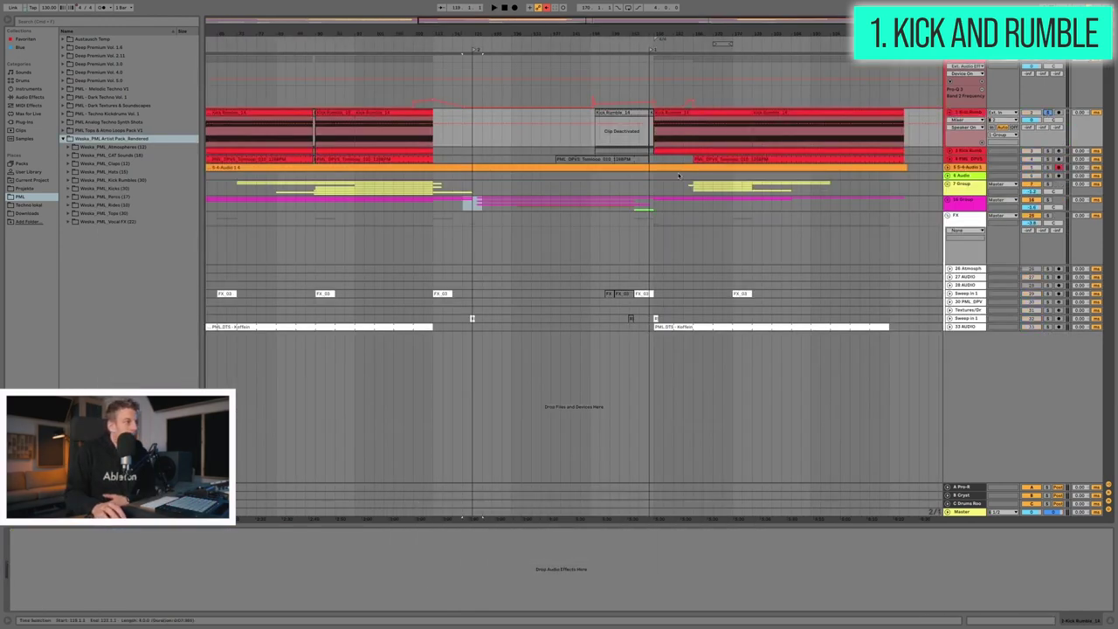
Step: Select the Kick Rumble track and shift its Simpler region of Kick Rumble 14 later and wider
drag(340, 32, 395, 83)
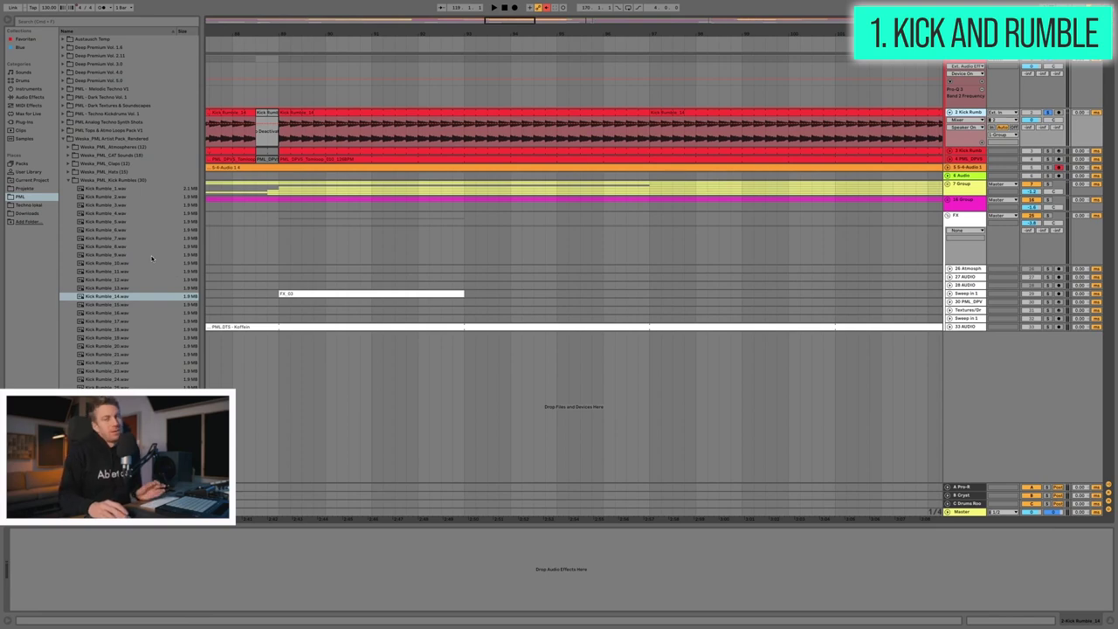
drag(286, 39, 287, 33)
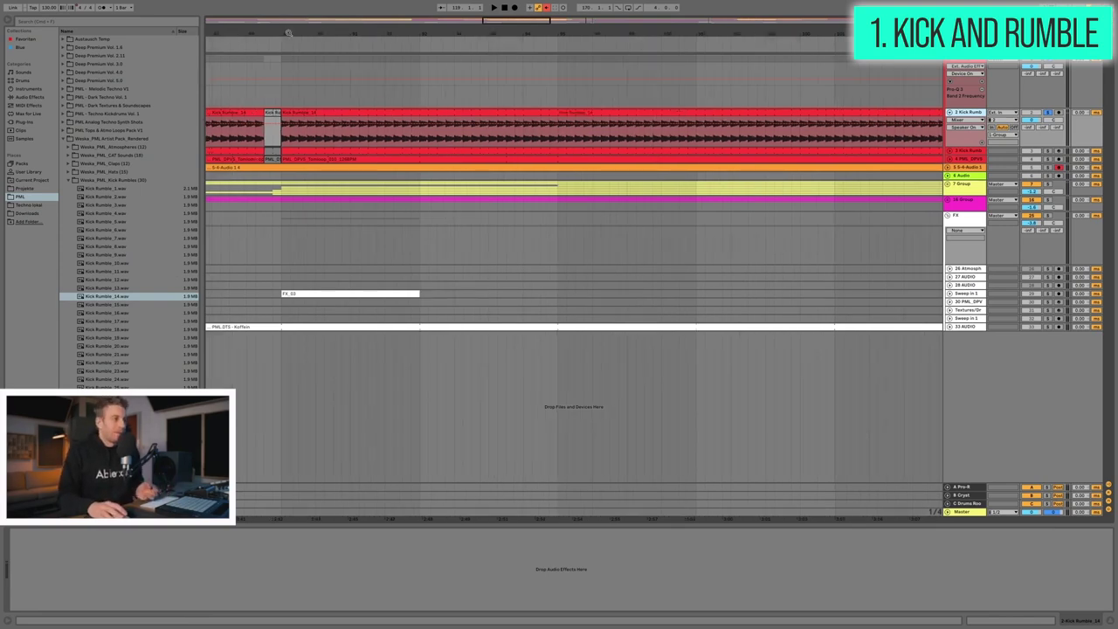
click(566, 92)
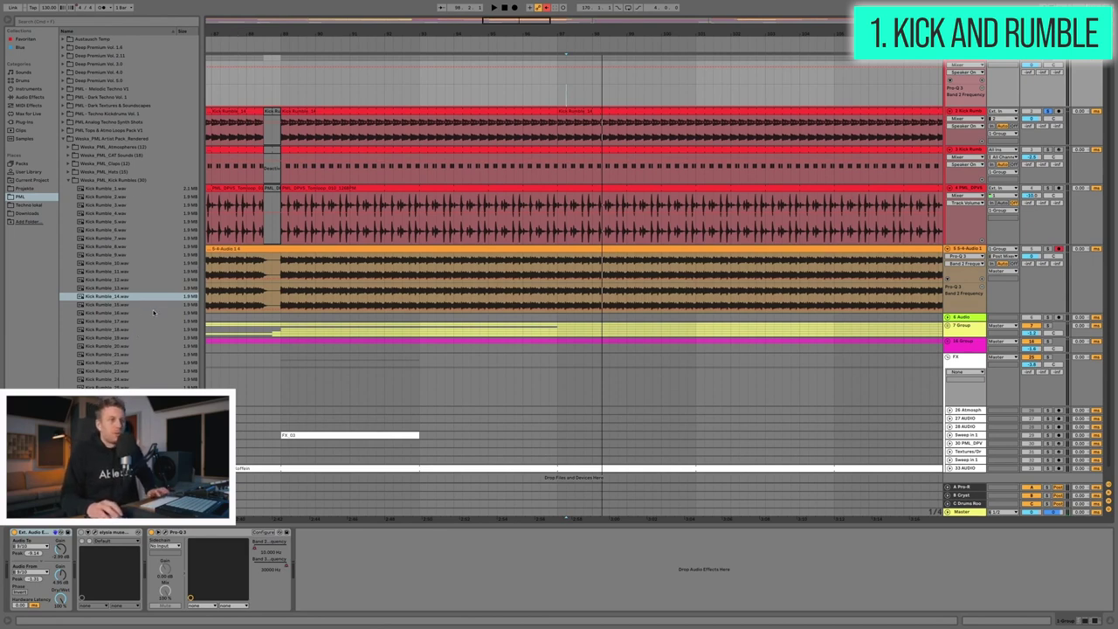
click(967, 151)
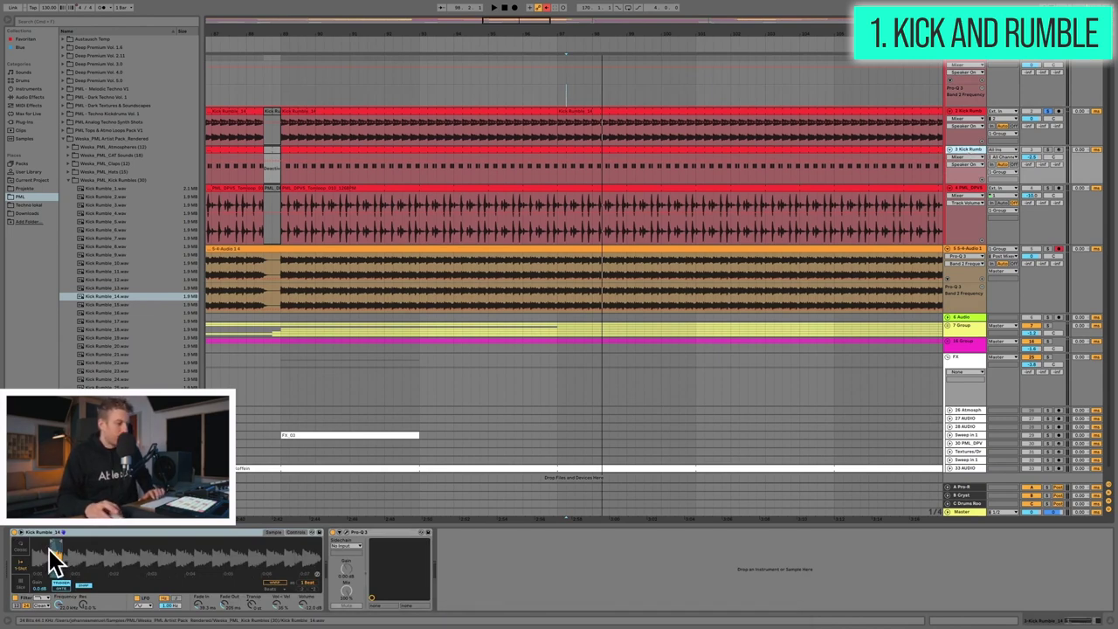
drag(54, 559, 101, 559)
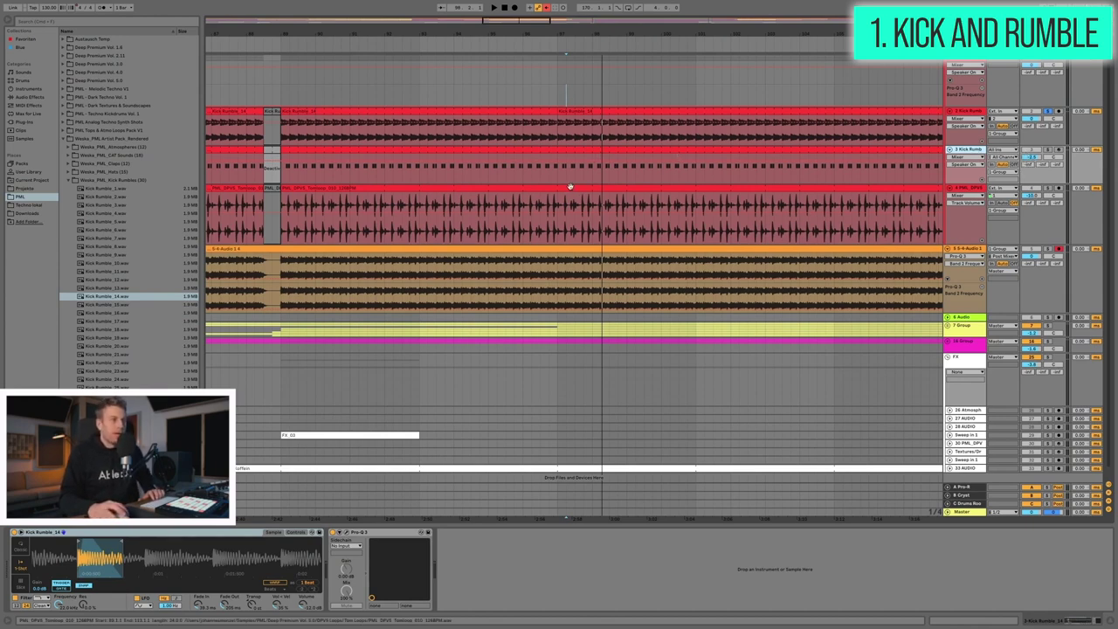
Step: Open the Kick Rumble clip's MIDI notes in an enlarged note editor
click(872, 152)
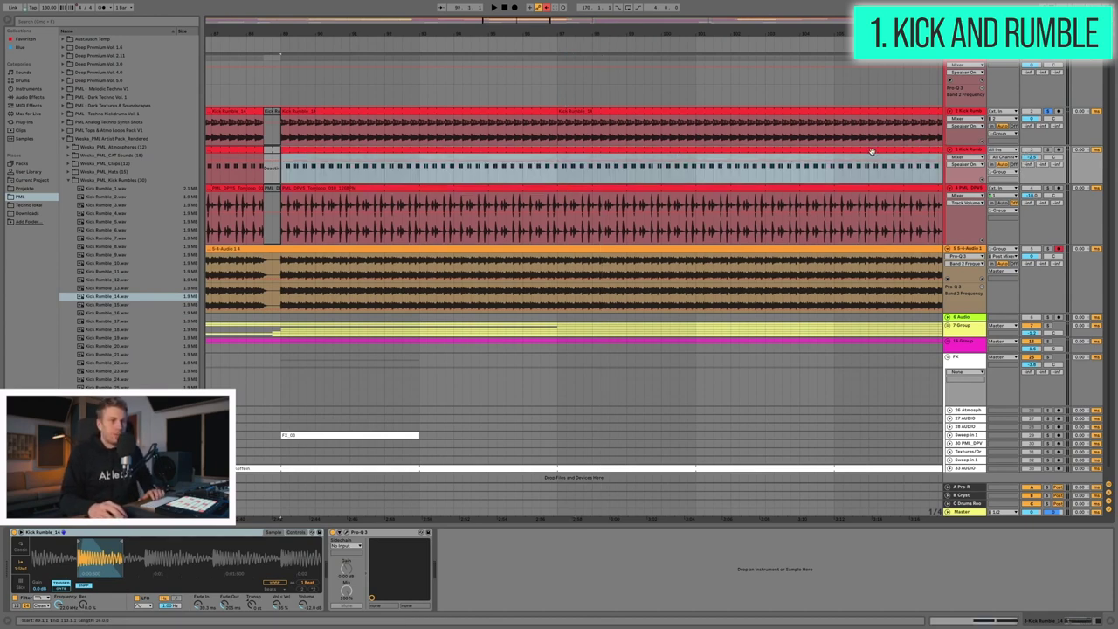
double_click(627, 159)
drag(656, 471, 652, 347)
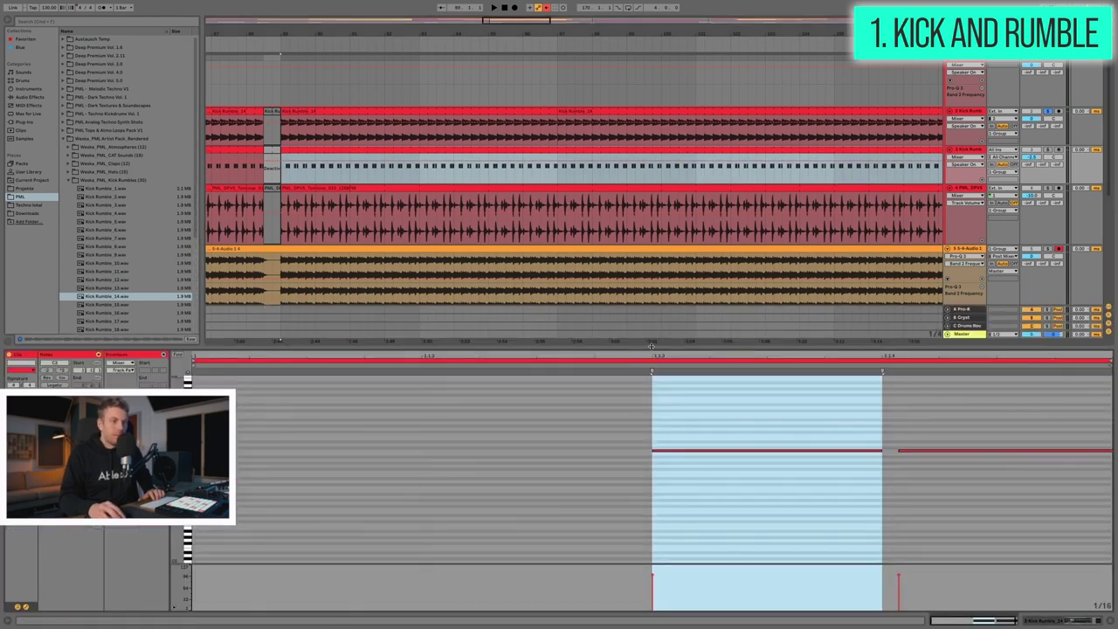
scroll(392, 449, up, 2)
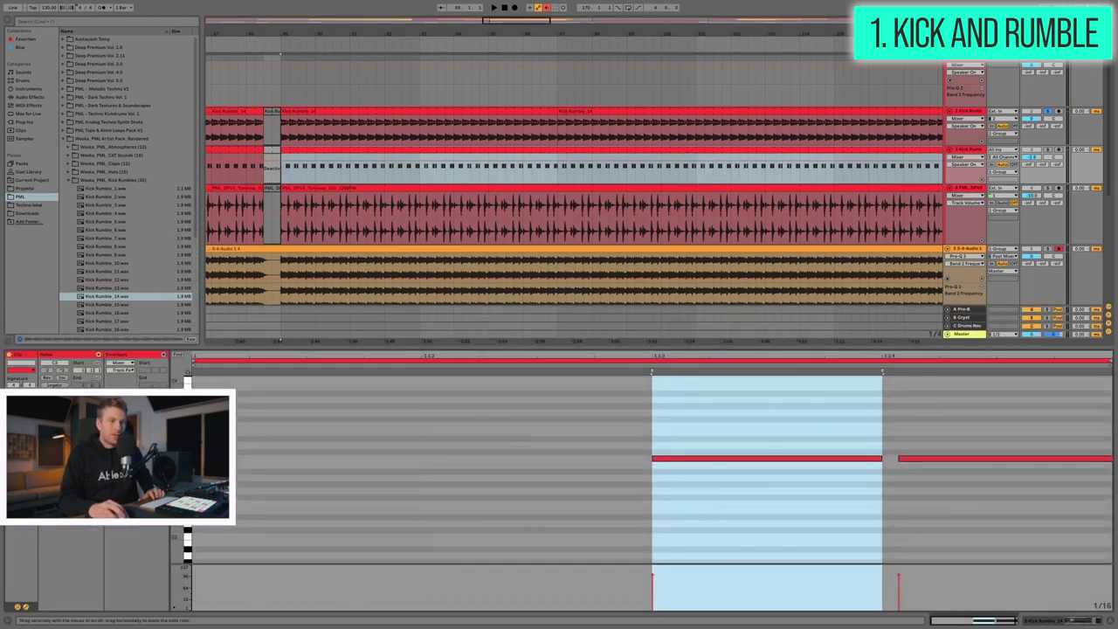
Step: Play back the rumble, then select its note to view the velocity
key(space)
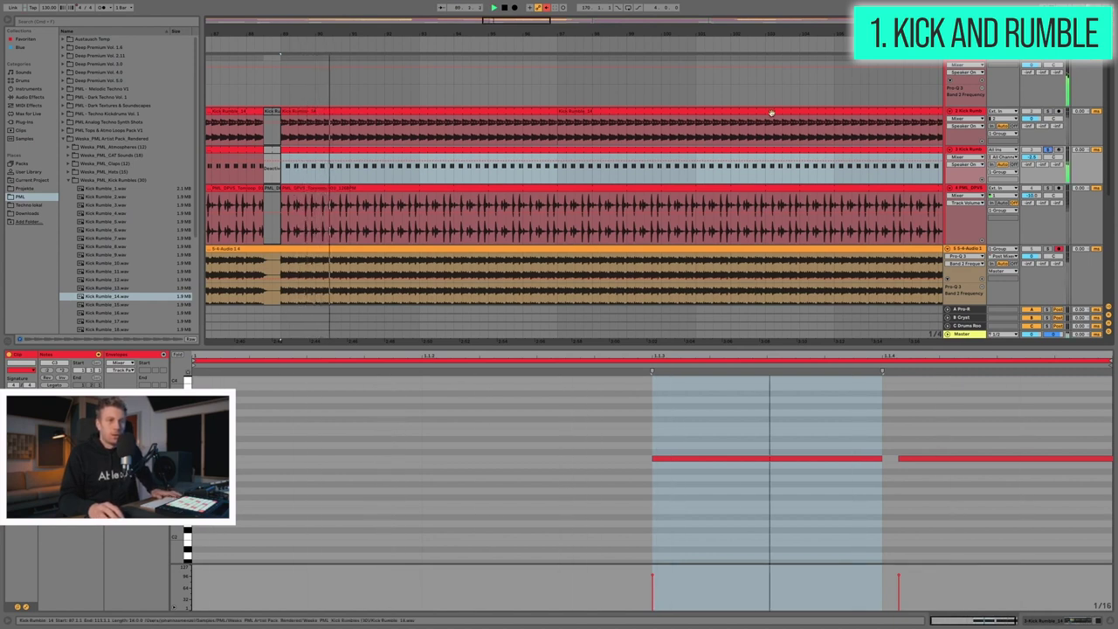
key(space)
click(853, 393)
scroll(853, 394, up, 1)
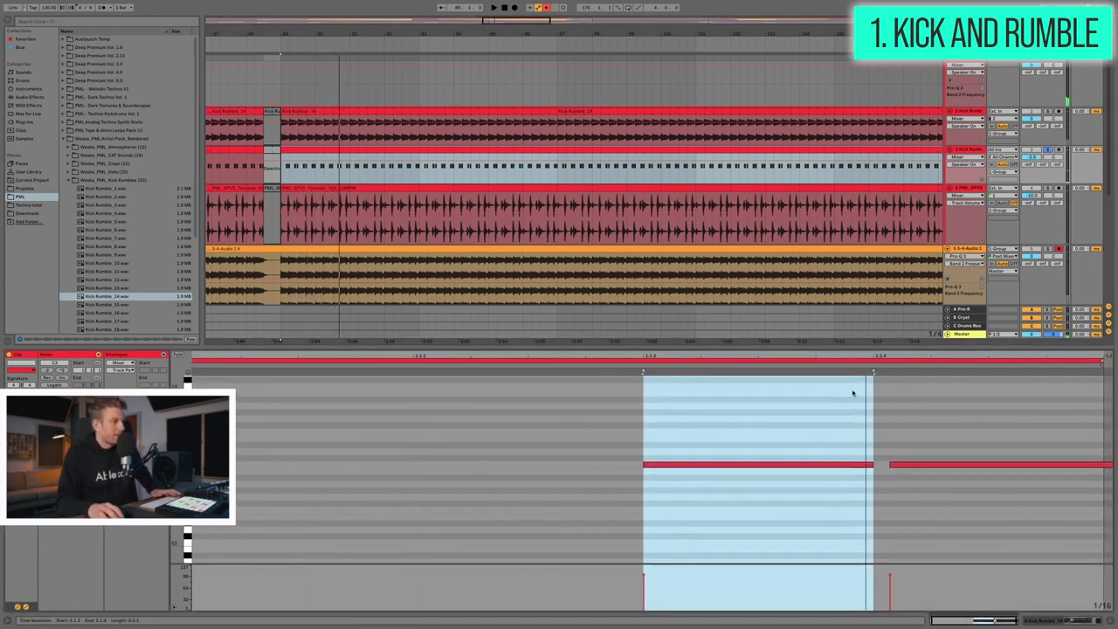
click(714, 464)
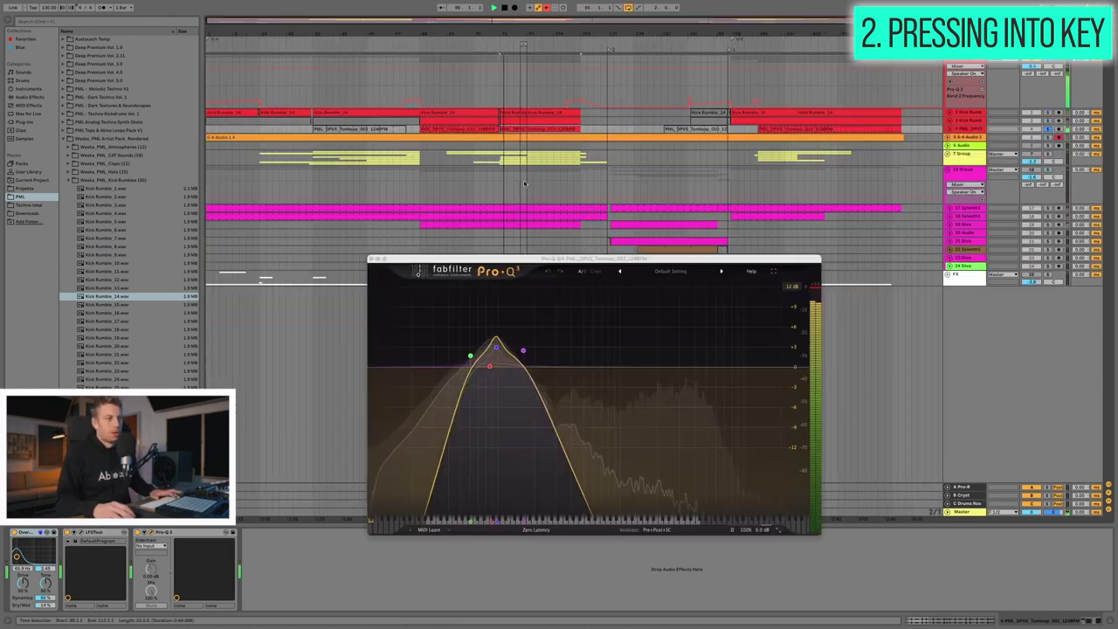
Step: Add a Pro-Q 3 bell band boosting around 162 Hz on the tom loop
scroll(481, 371, up, 3)
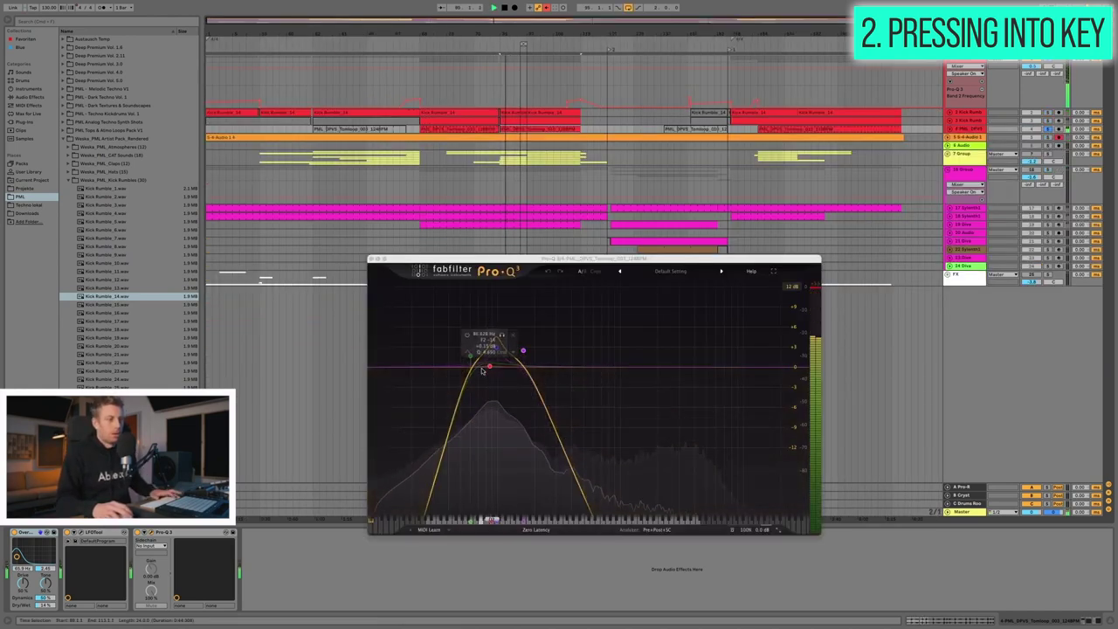
drag(481, 372, 495, 348)
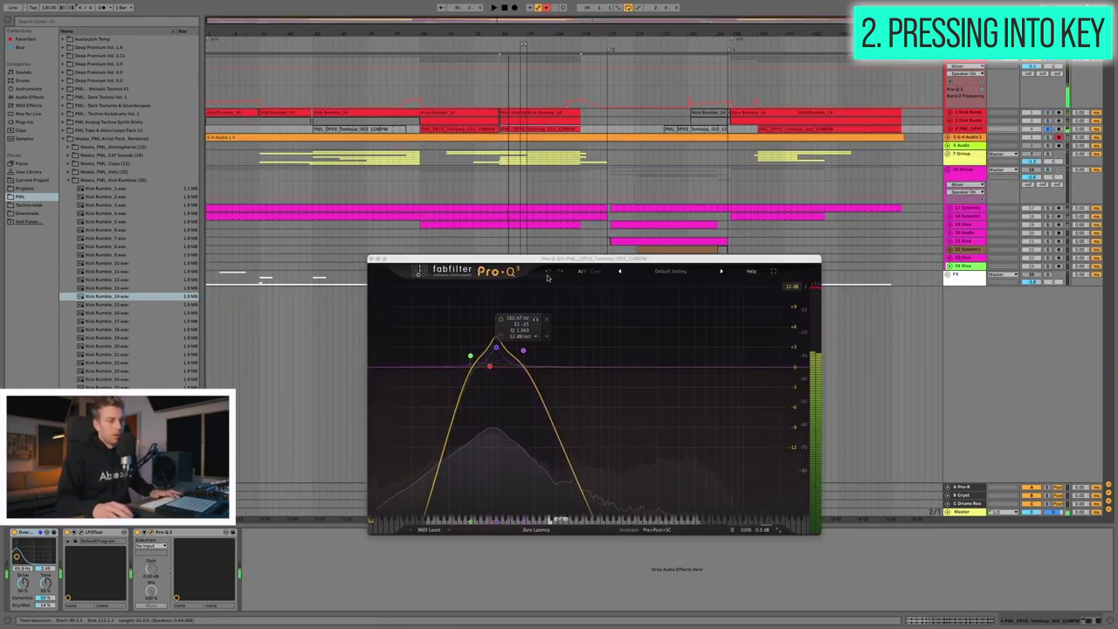
key(super+alt+p)
Step: Check the LFOtool window, then bring the Pro-Q 3 window back up
click(81, 533)
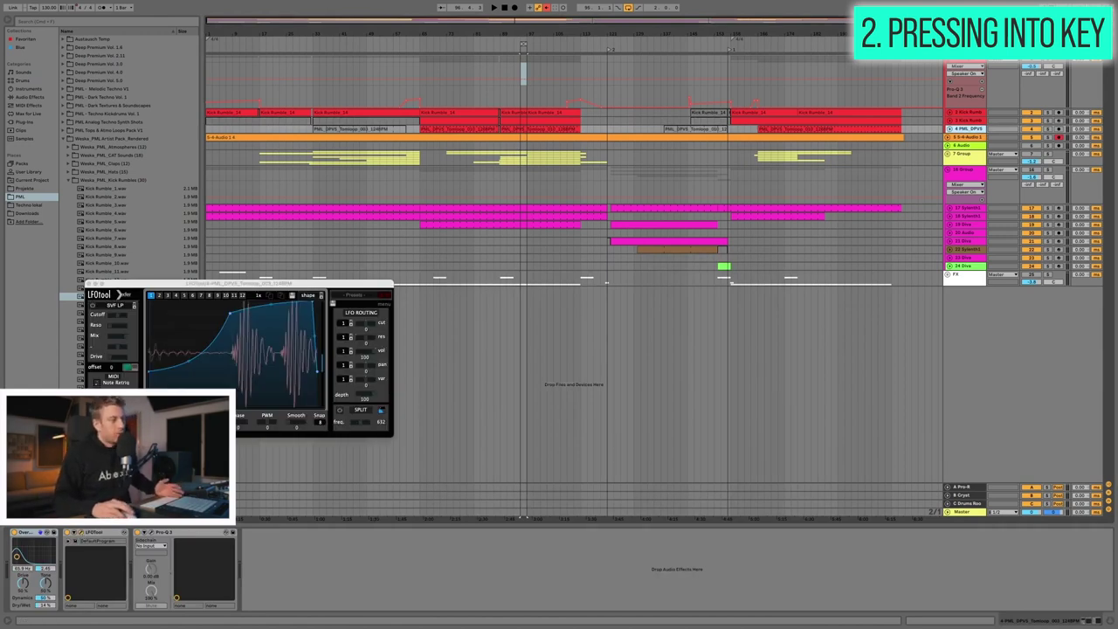
click(81, 533)
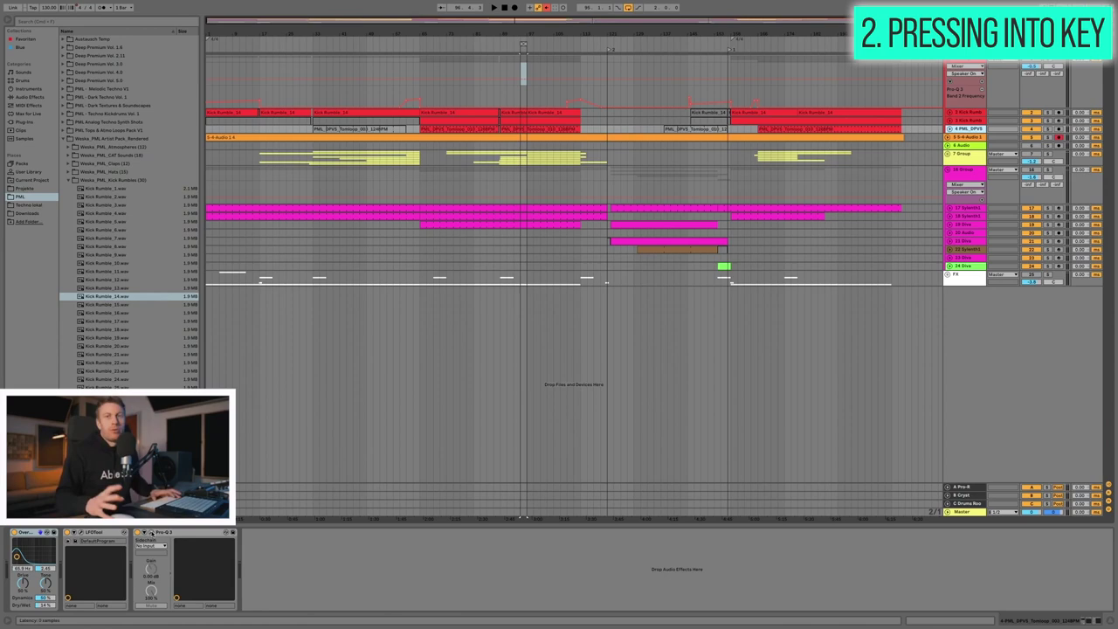
click(151, 532)
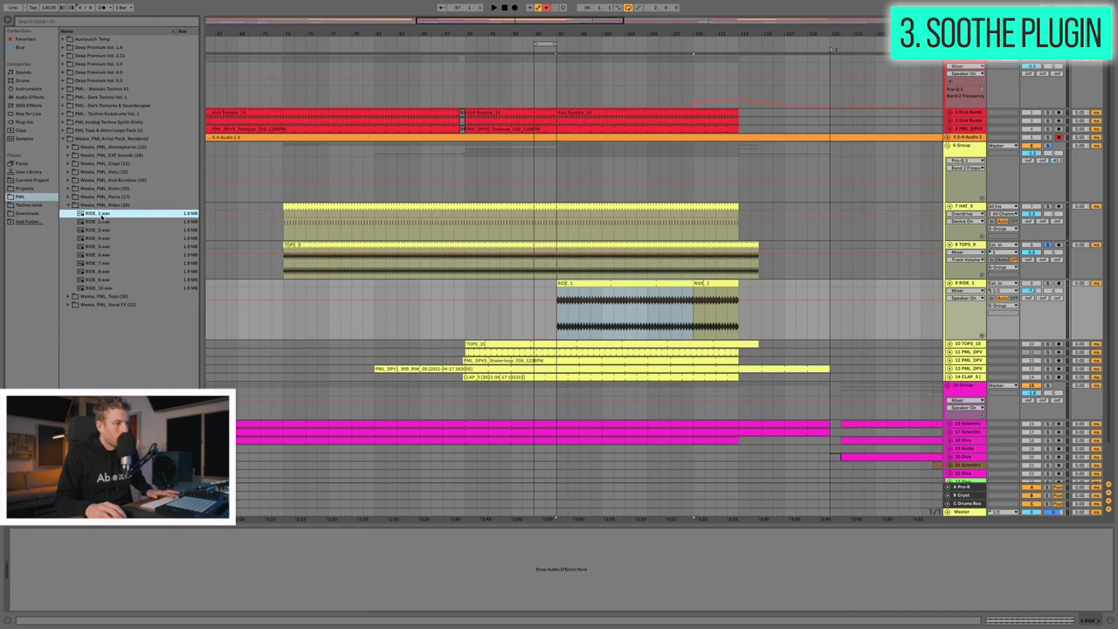
Step: Add RIDE_1.wav to the arrangement and open the 6 Group's soothe2 window
drag(175, 214, 993, 150)
click(993, 149)
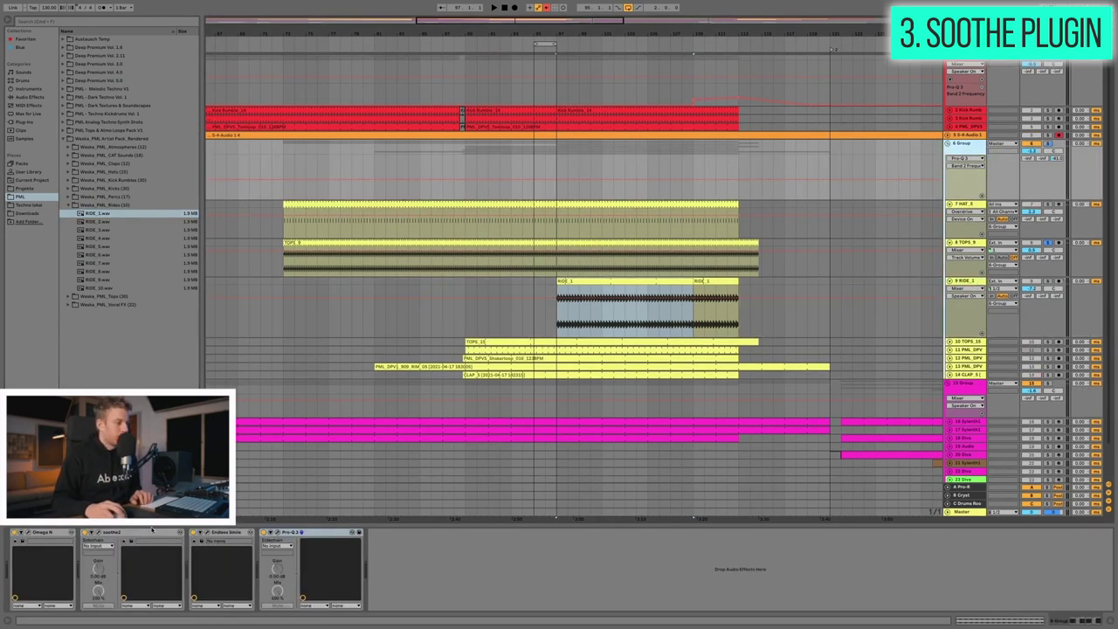
click(90, 534)
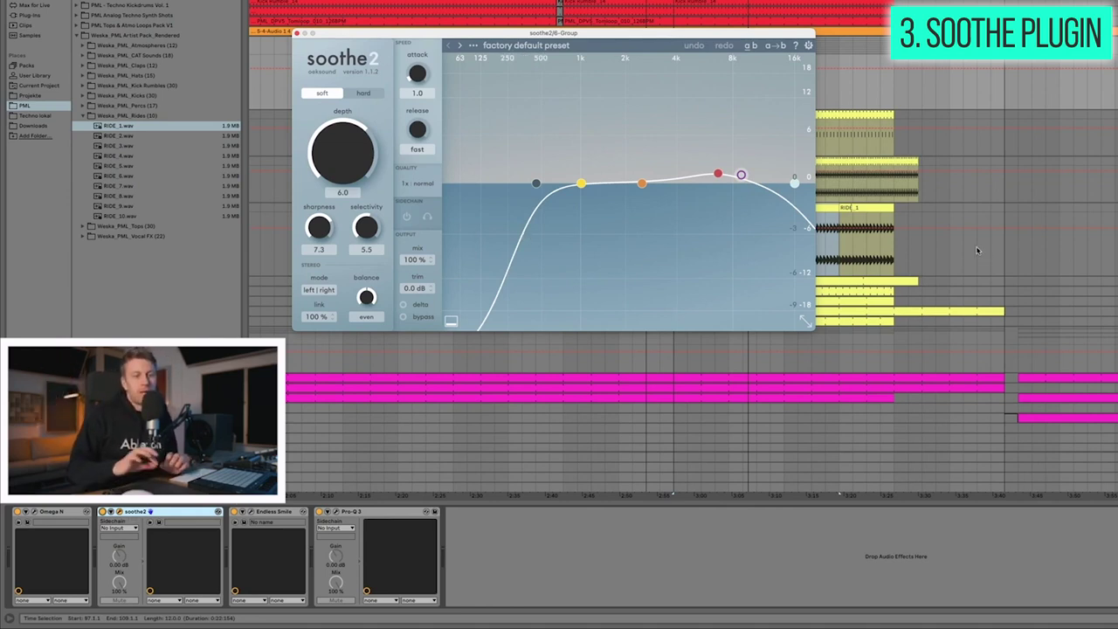
Step: Close soothe2, enlarge the RIDE_1 clip view, and bypass soothe2 to compare
click(862, 245)
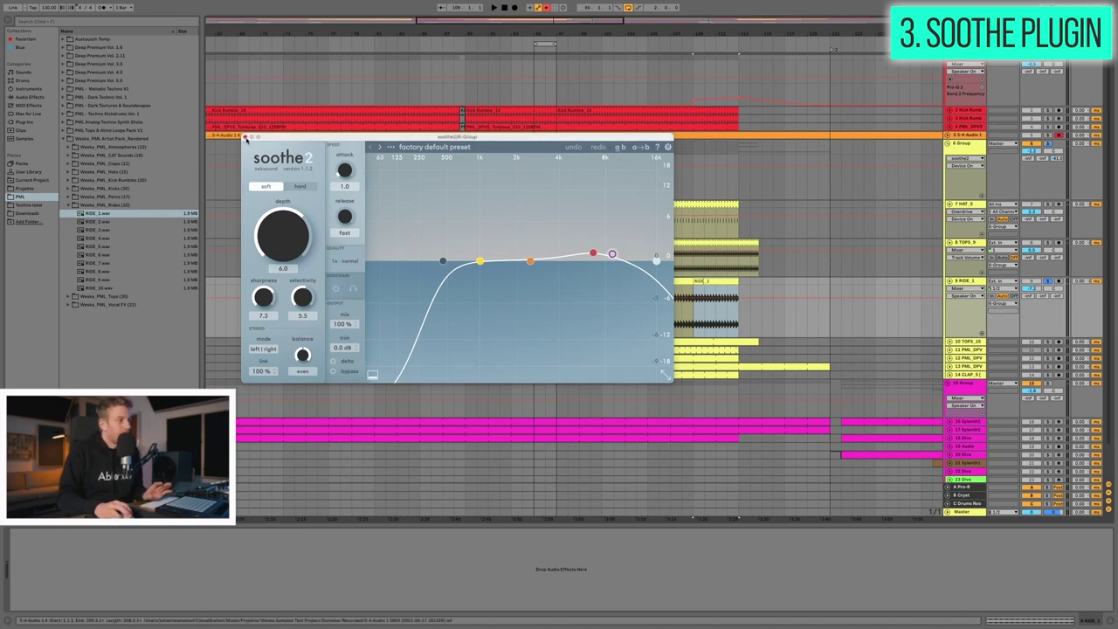
click(247, 138)
drag(476, 522, 475, 347)
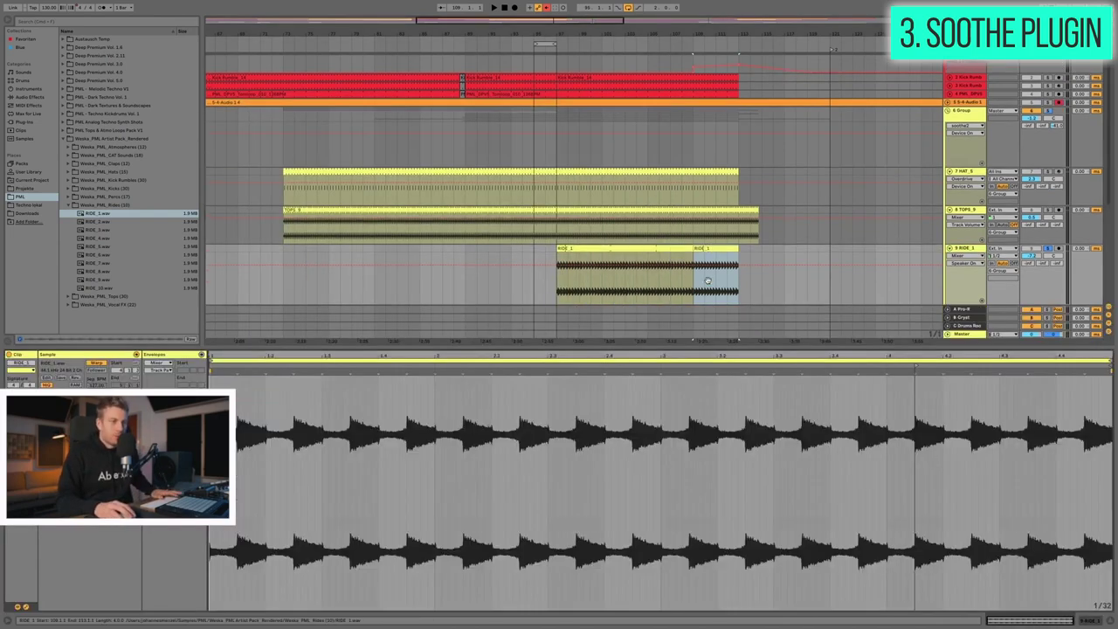
click(28, 96)
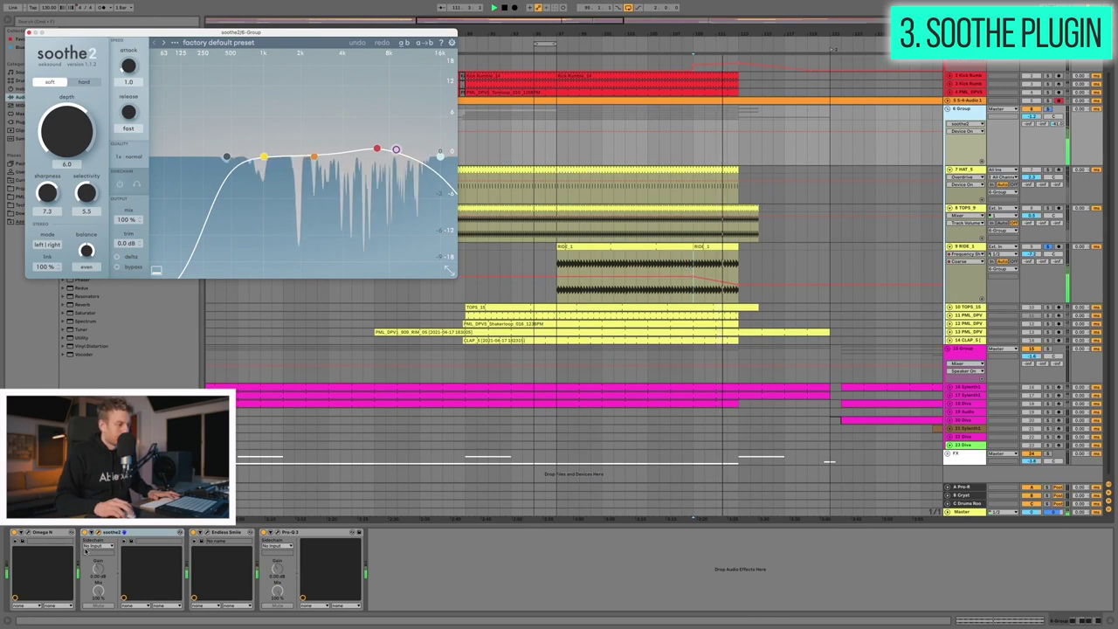
click(85, 532)
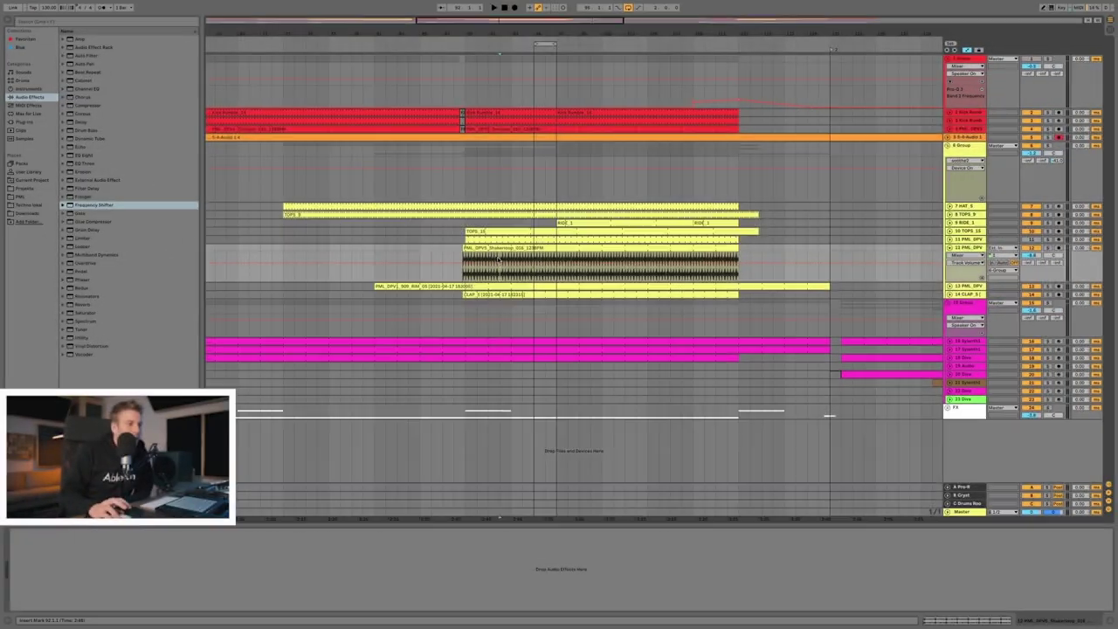
Step: Select the shaker loop clip and expand the Deep Premium Vol. 5.0 pack in the PML library
click(517, 242)
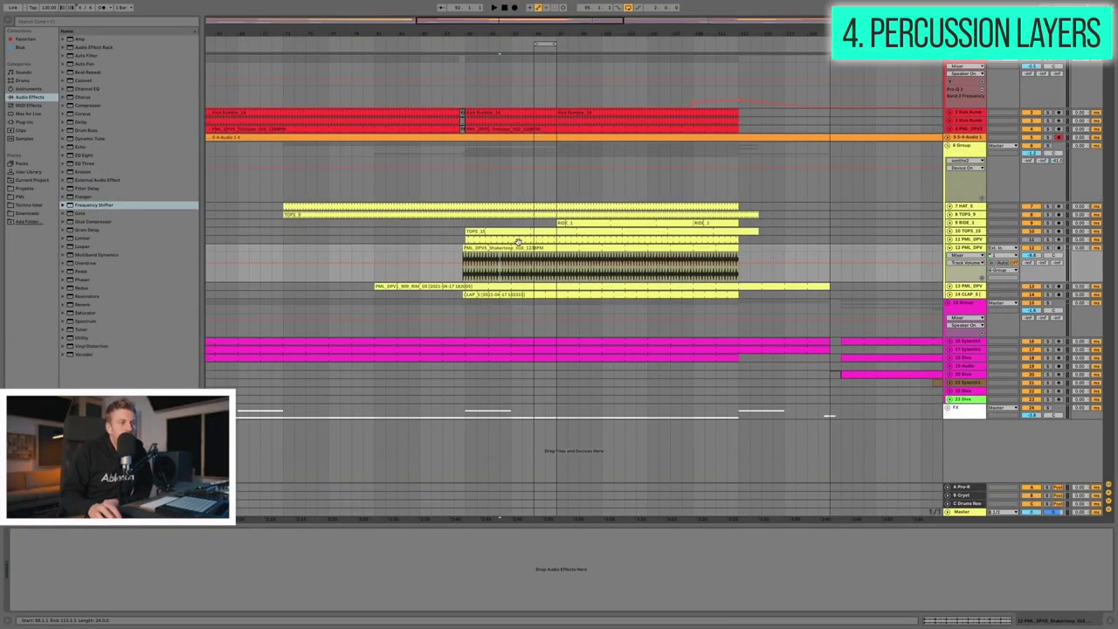
click(19, 196)
click(99, 80)
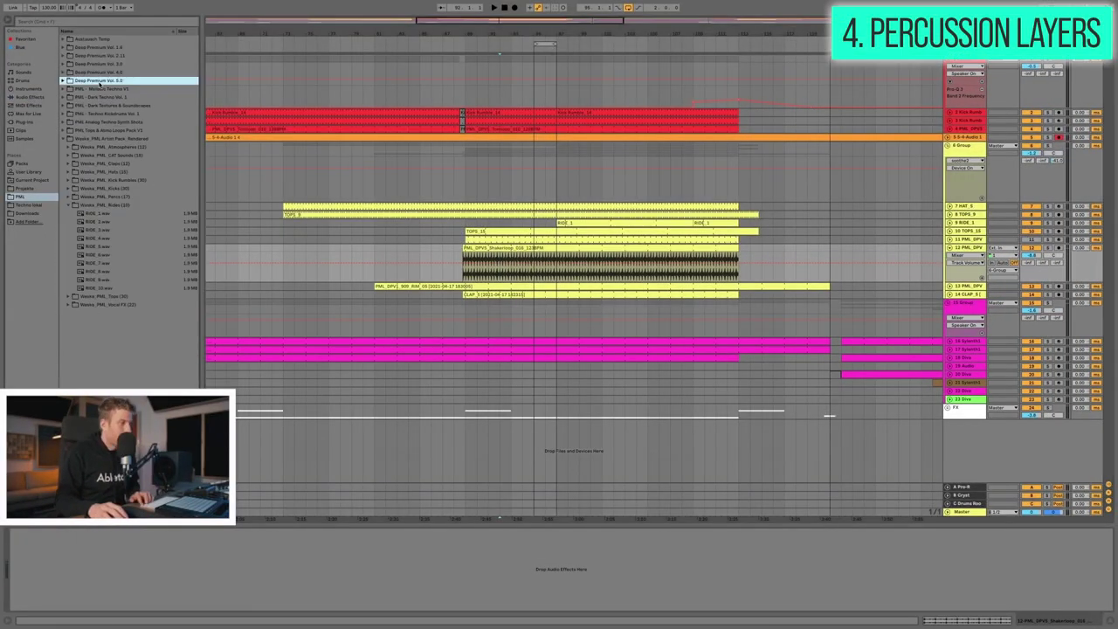
click(99, 83)
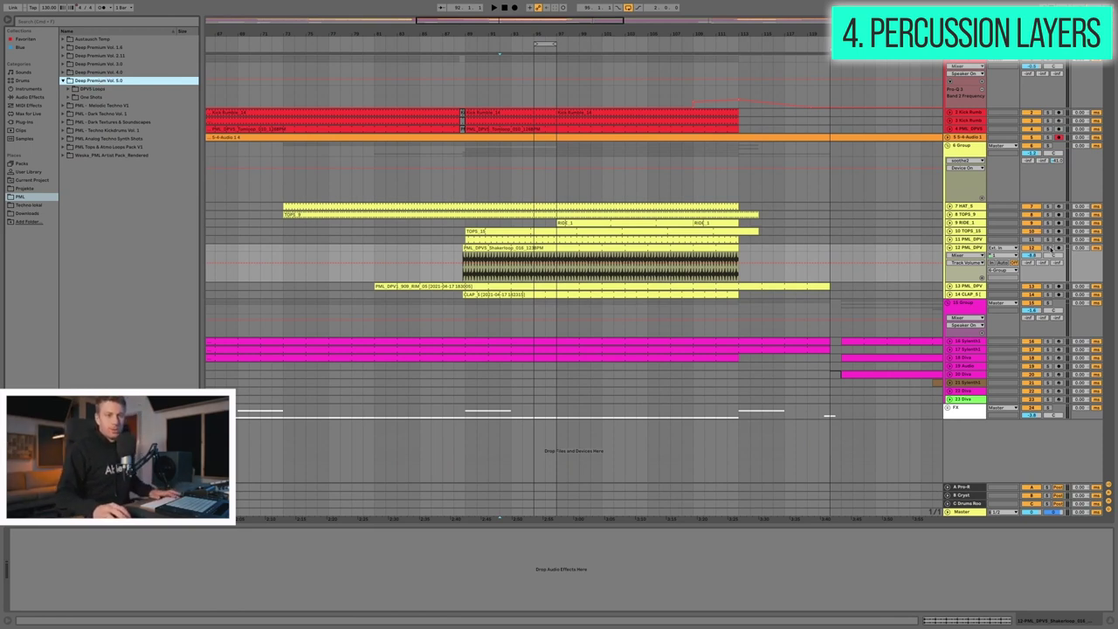
Step: Audition the percussion, zoom in on track 13's rim clip, and select TOPS_15
key(space)
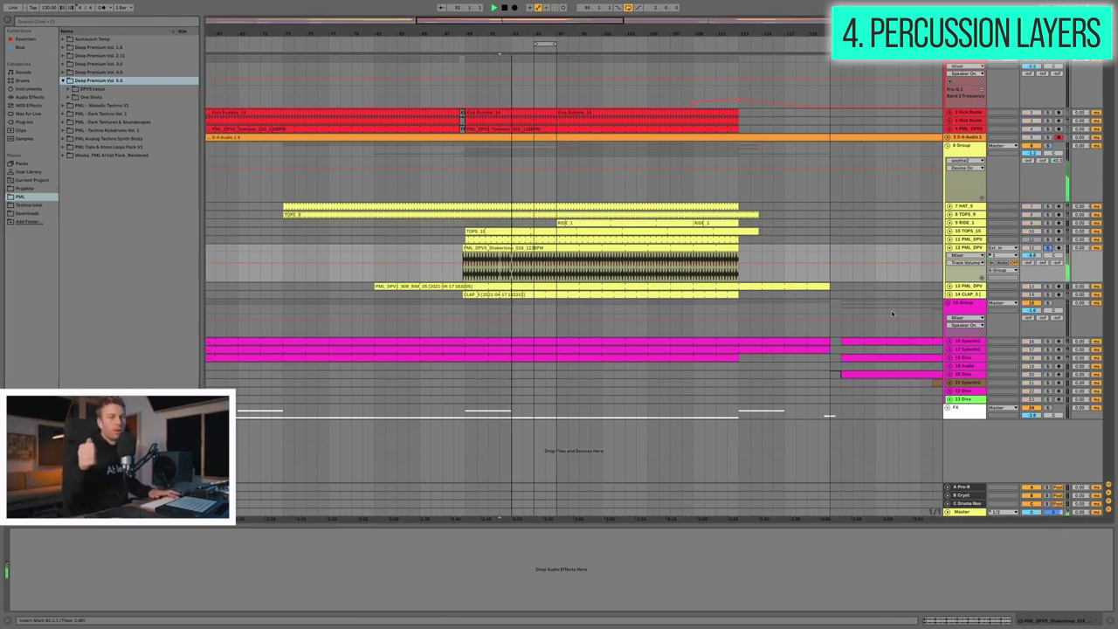
key(space)
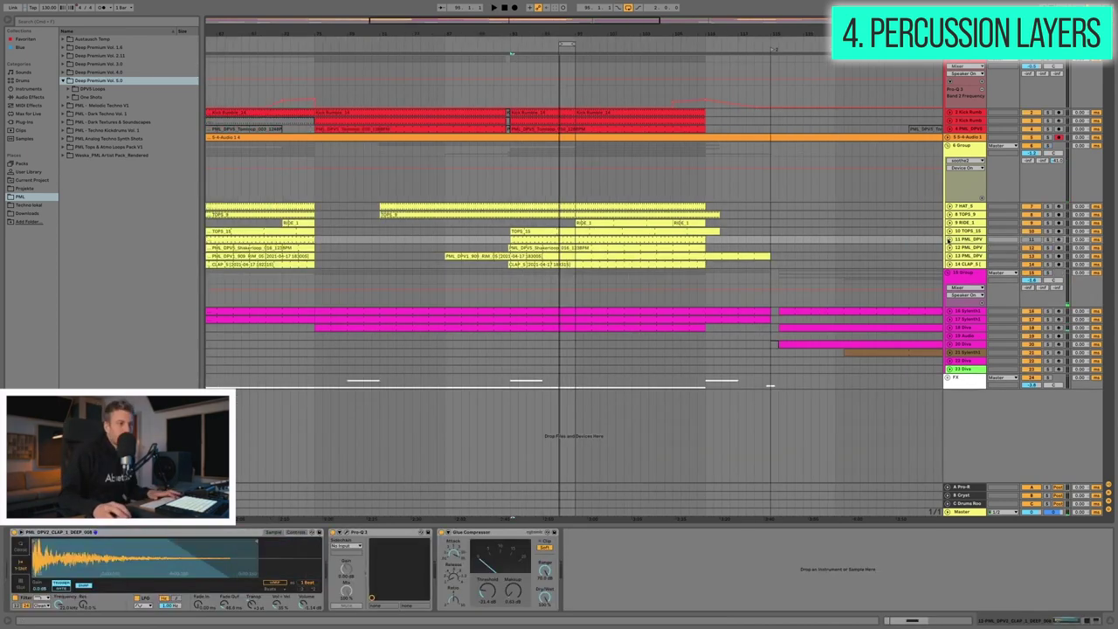
click(535, 254)
click(534, 254)
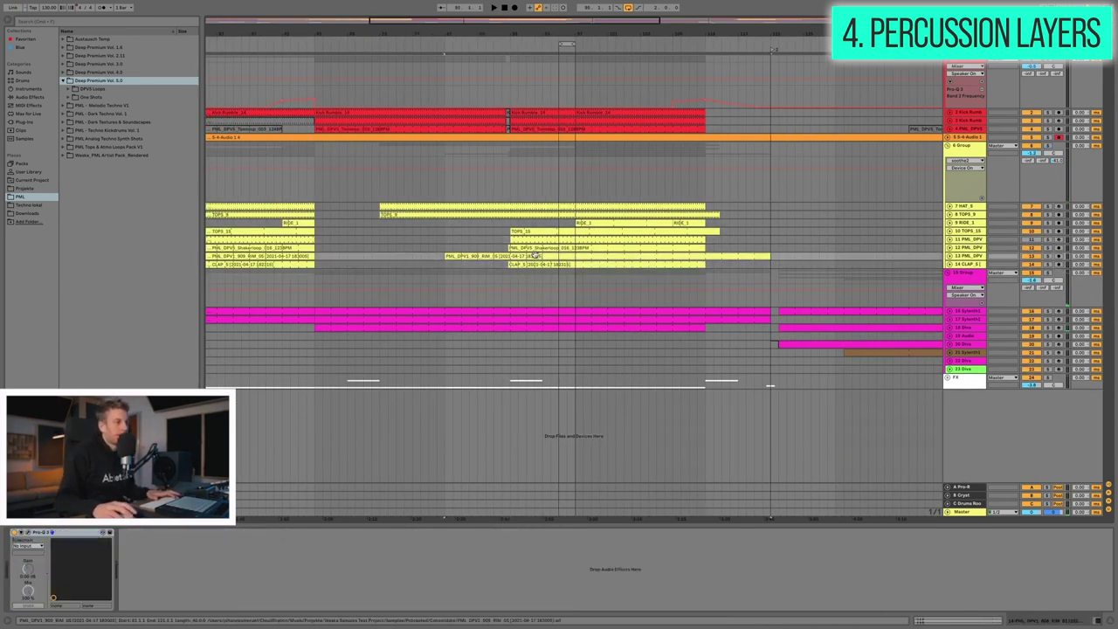
key(z)
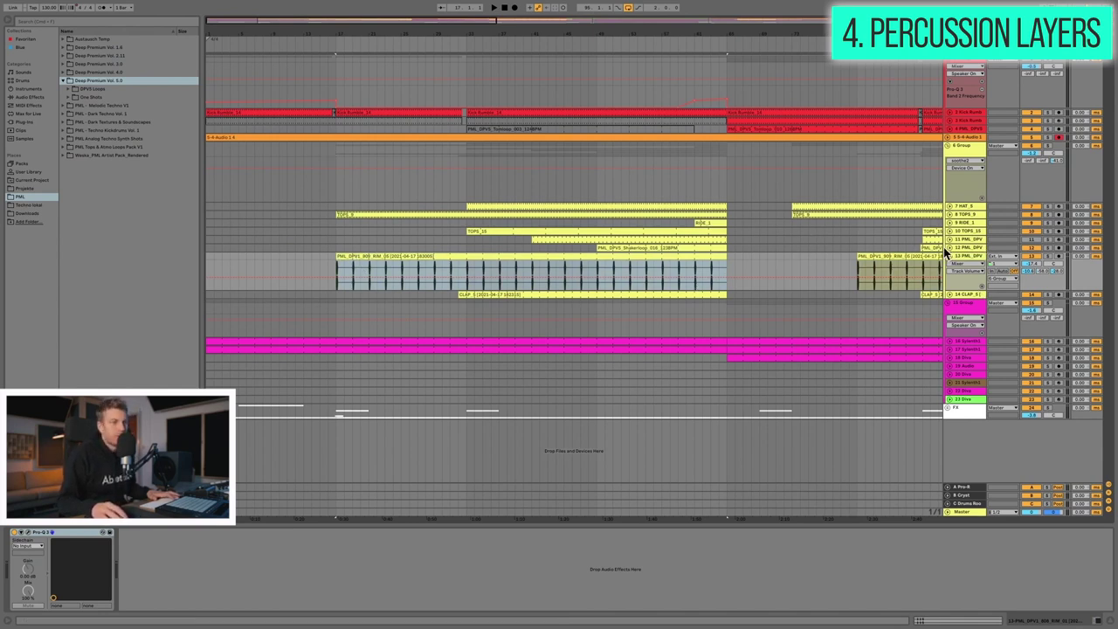
click(328, 232)
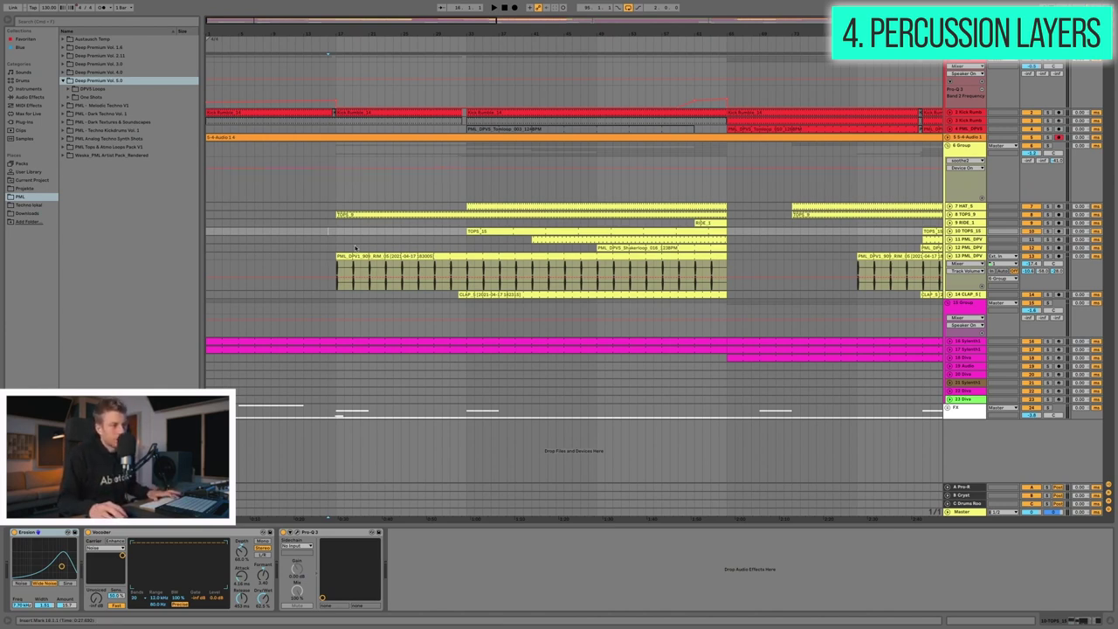
Step: Play the later section while viewing the CLAP track's Overdrive and EQ Eight
key(space)
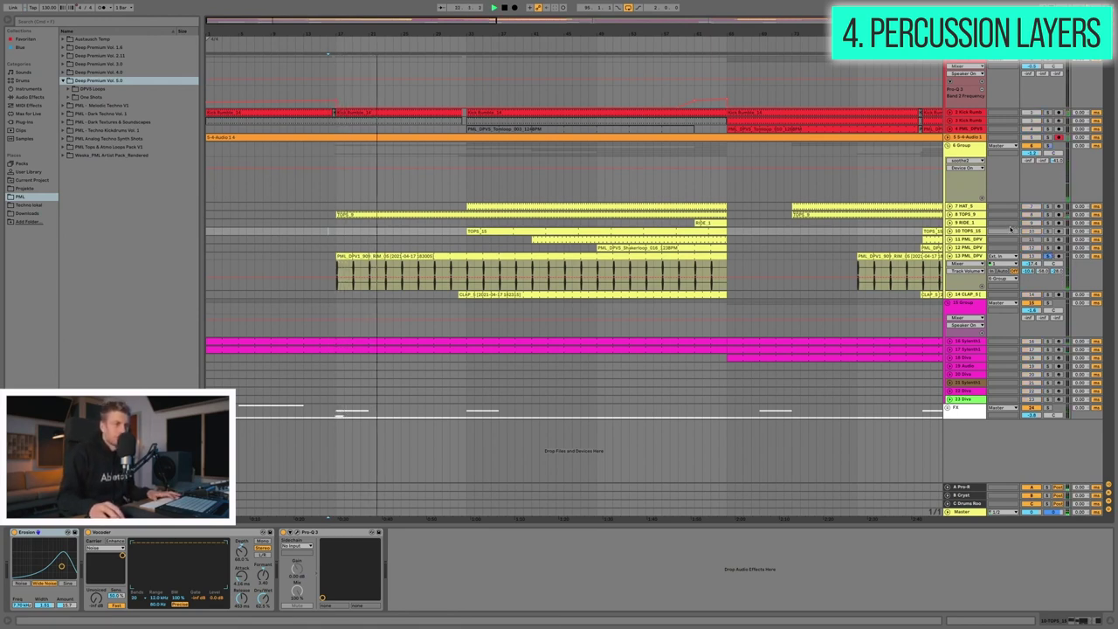
click(387, 284)
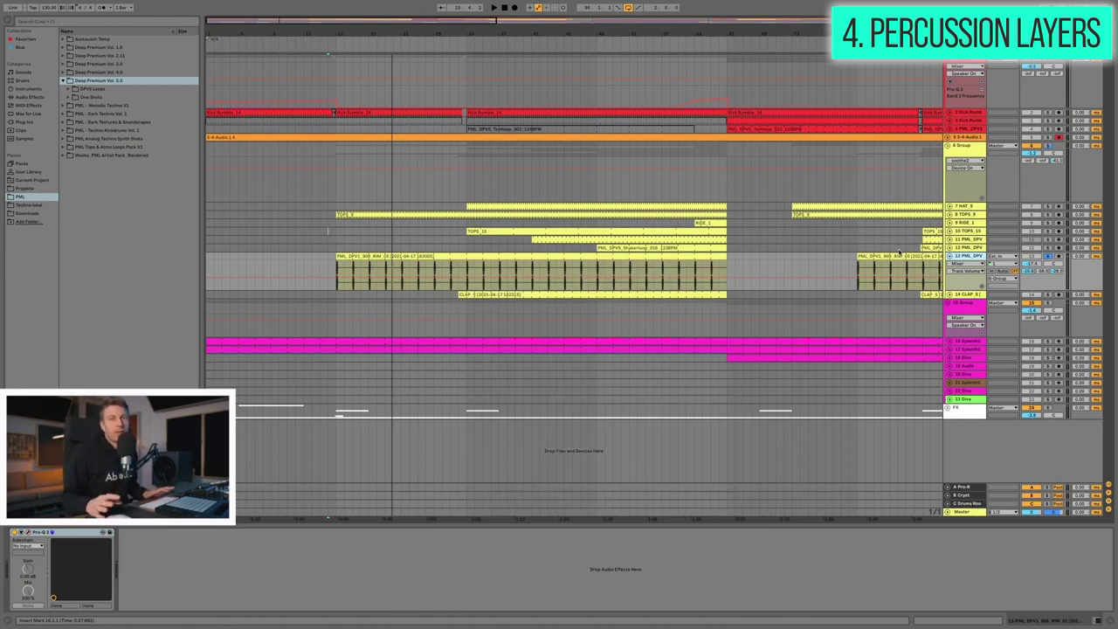
click(961, 265)
scroll(926, 264, right, 10)
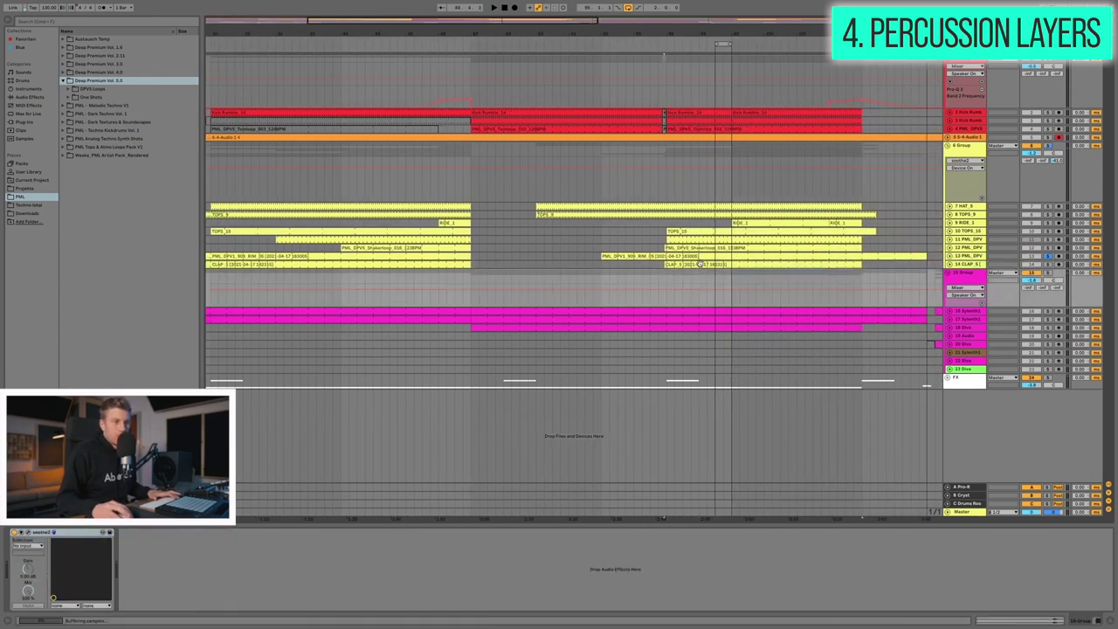
key(space)
key(space)
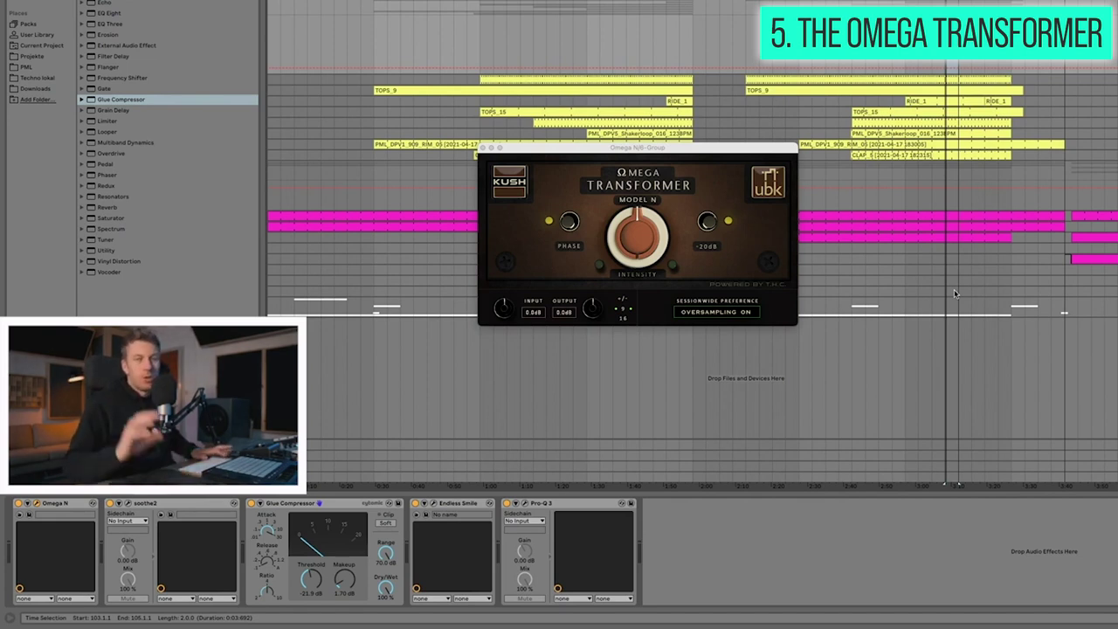
Step: Play the track to audition the group's Omega N plugin
key(space)
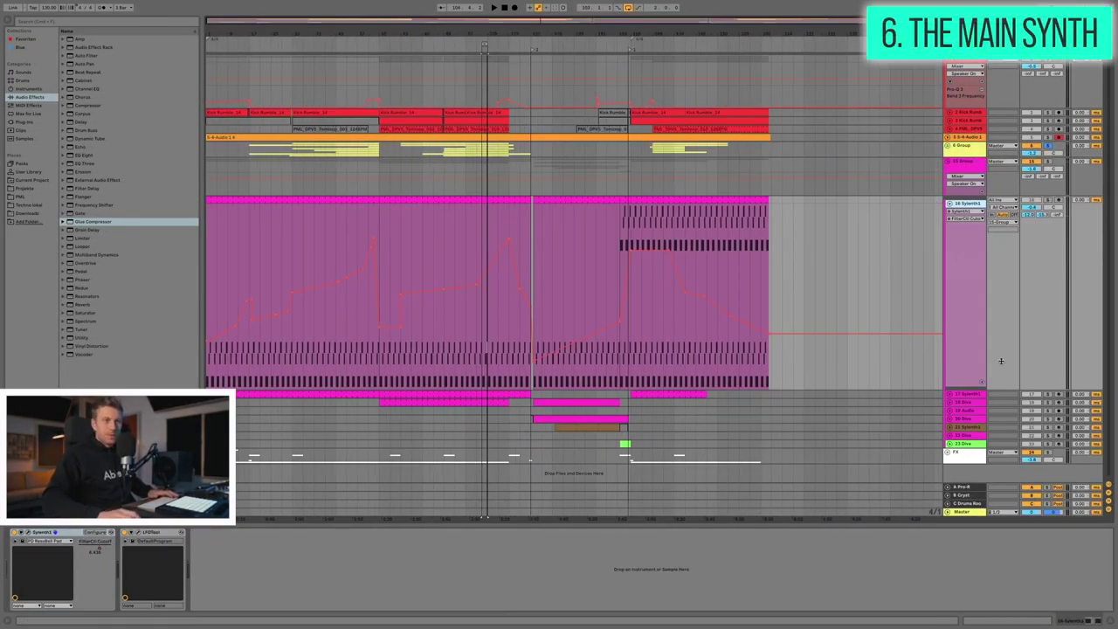
click(252, 270)
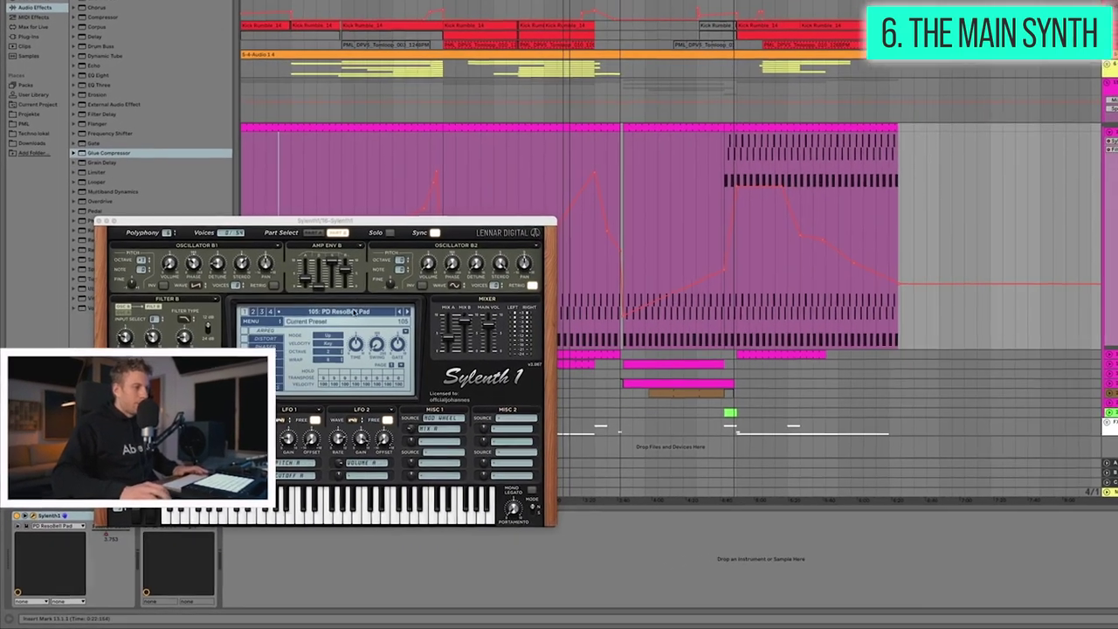
click(283, 357)
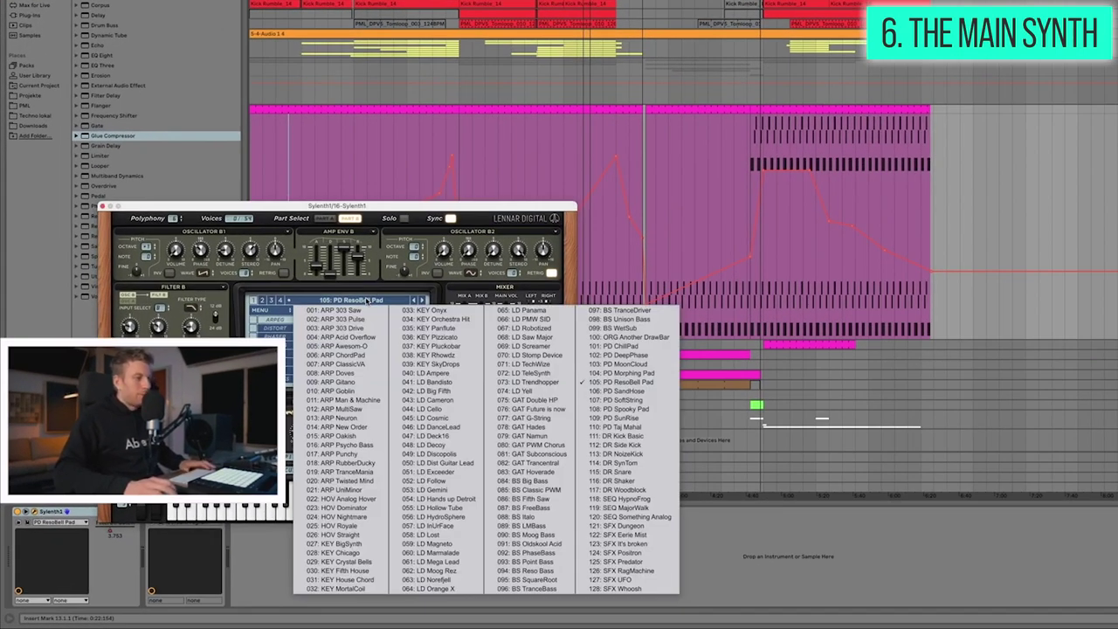
click(407, 211)
drag(408, 211, 618, 209)
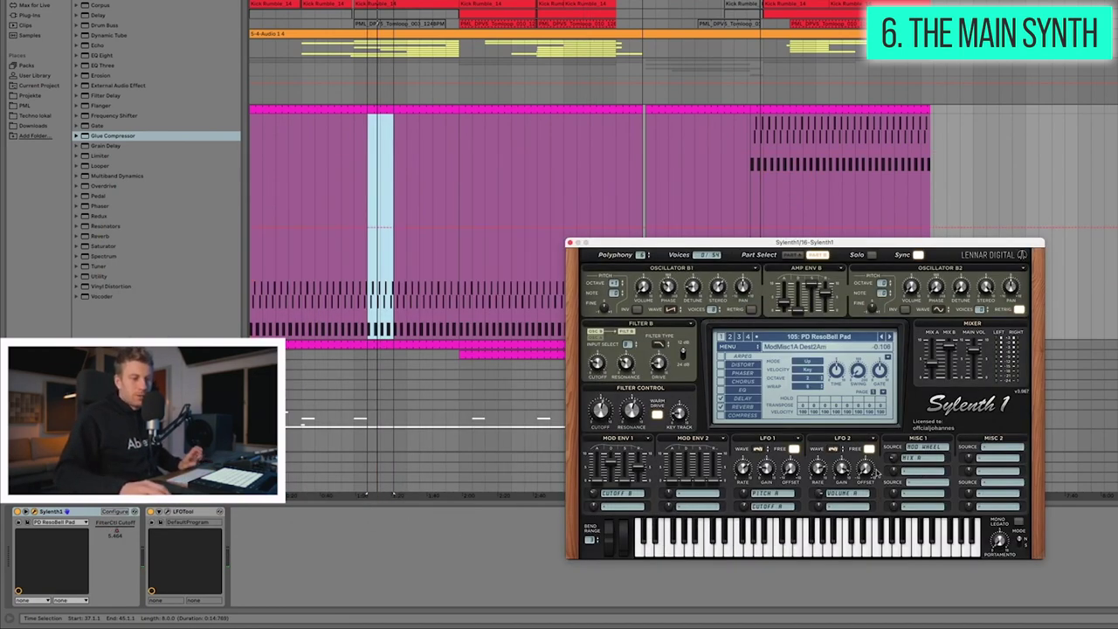
click(832, 450)
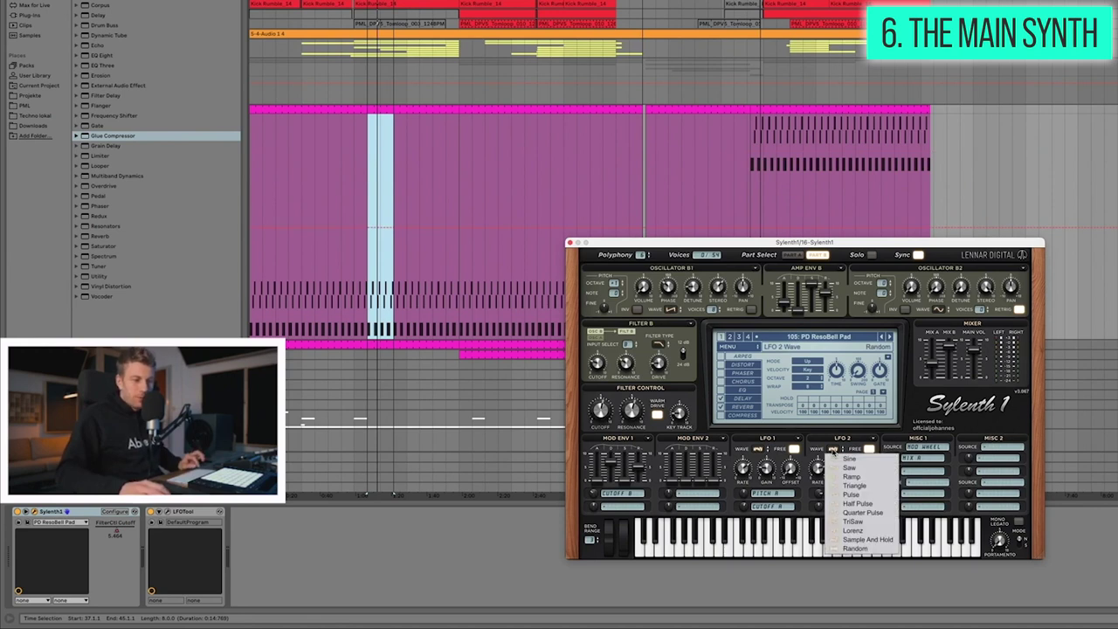
click(869, 448)
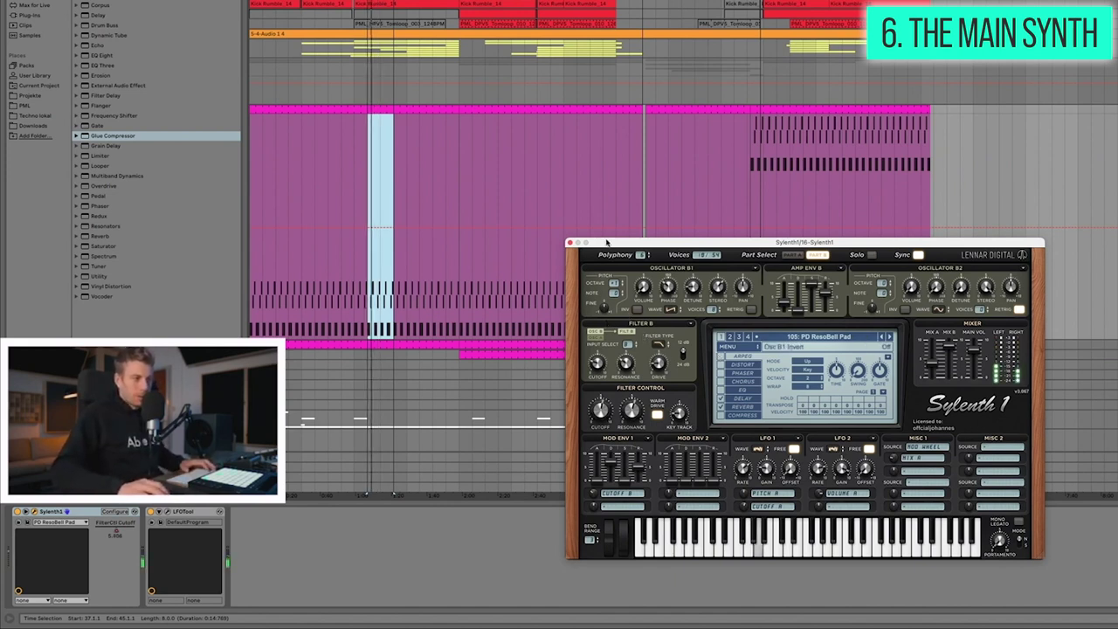
drag(608, 242, 626, 150)
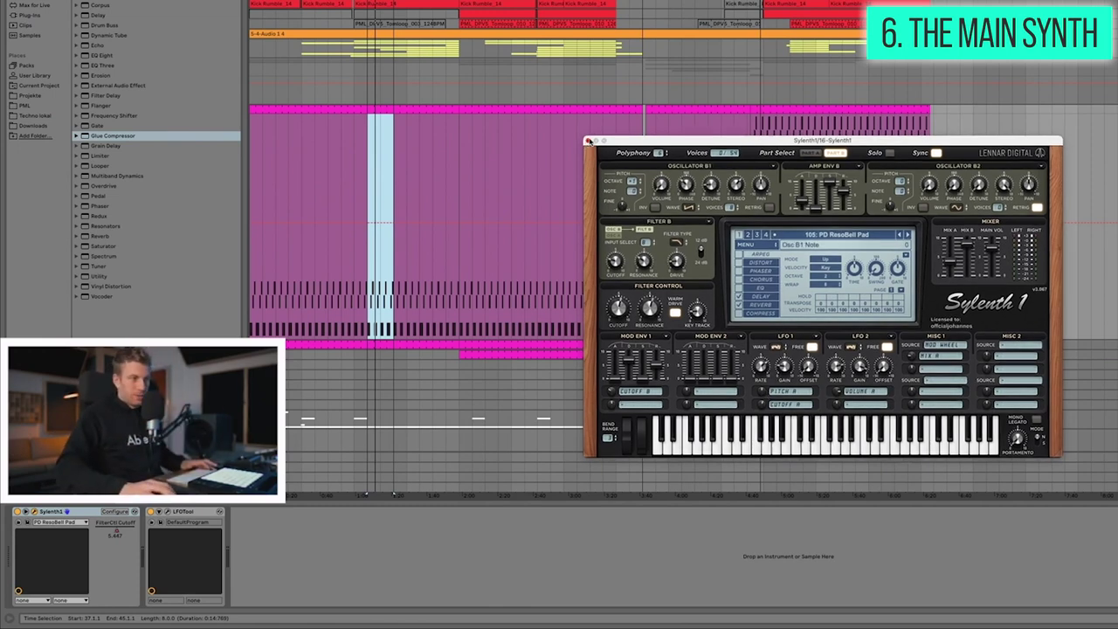
click(589, 141)
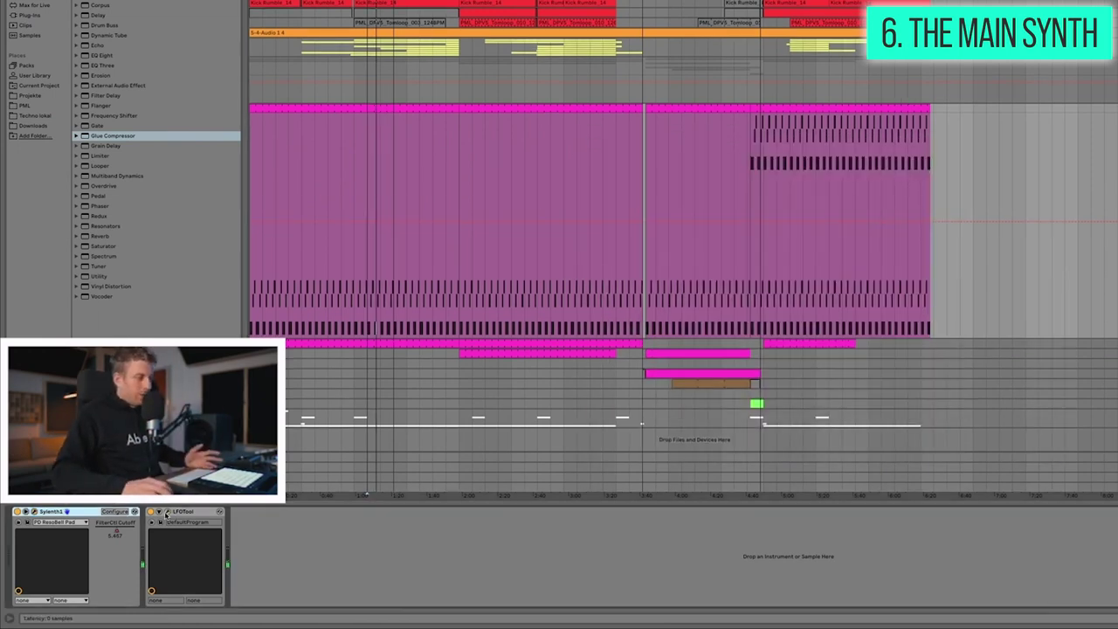
Step: Open LFOTool and show the synth's FilterCtl Cutoff automation, adjusting the cutoff
click(167, 512)
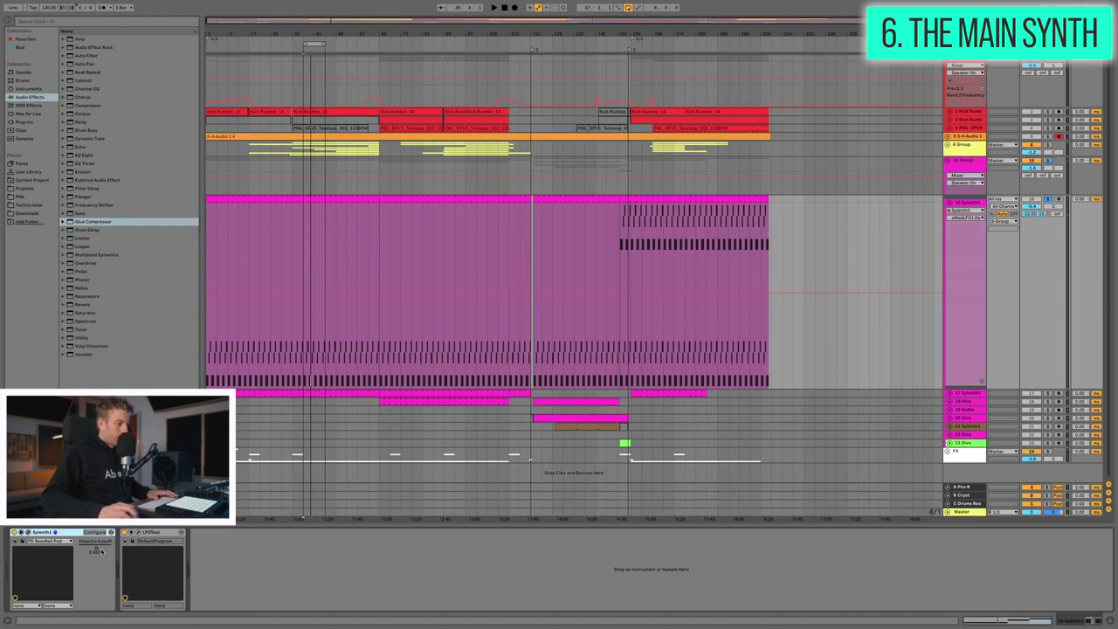
click(100, 550)
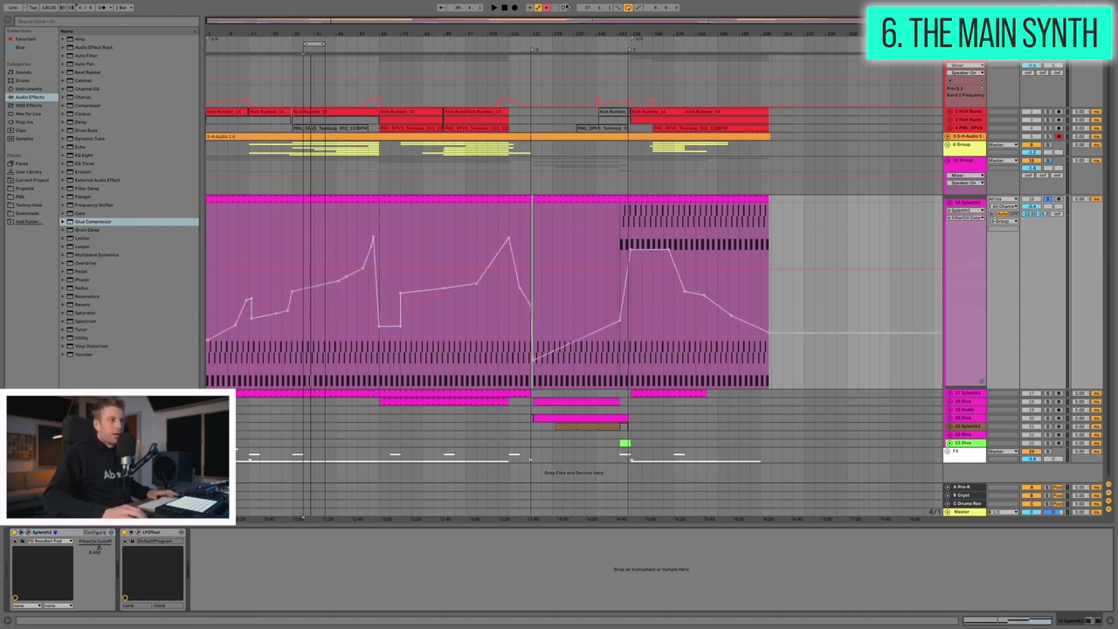
drag(94, 551, 84, 564)
Step: Fold track 16, unfold and audition track 17, and open both Sylenth1 windows
click(950, 202)
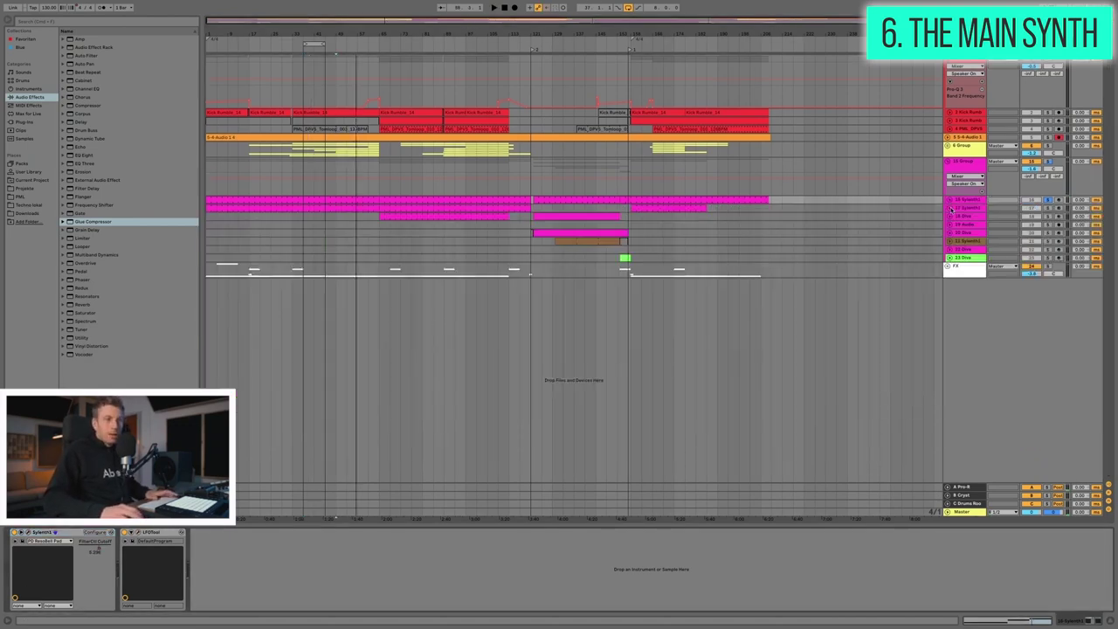
click(950, 211)
click(959, 211)
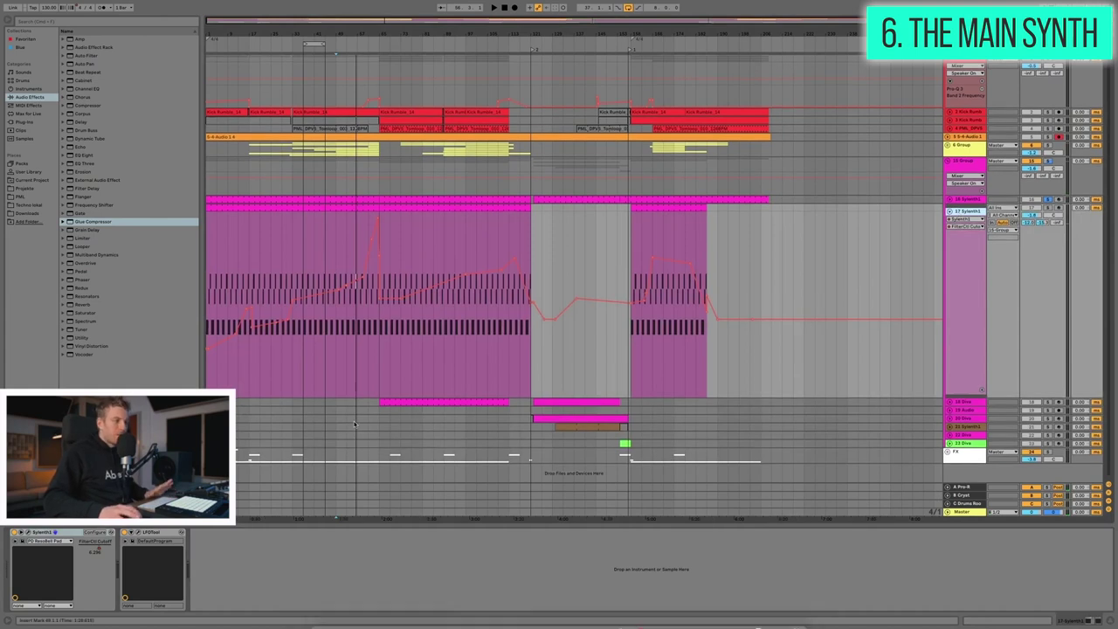
key(ctrl+alt+p)
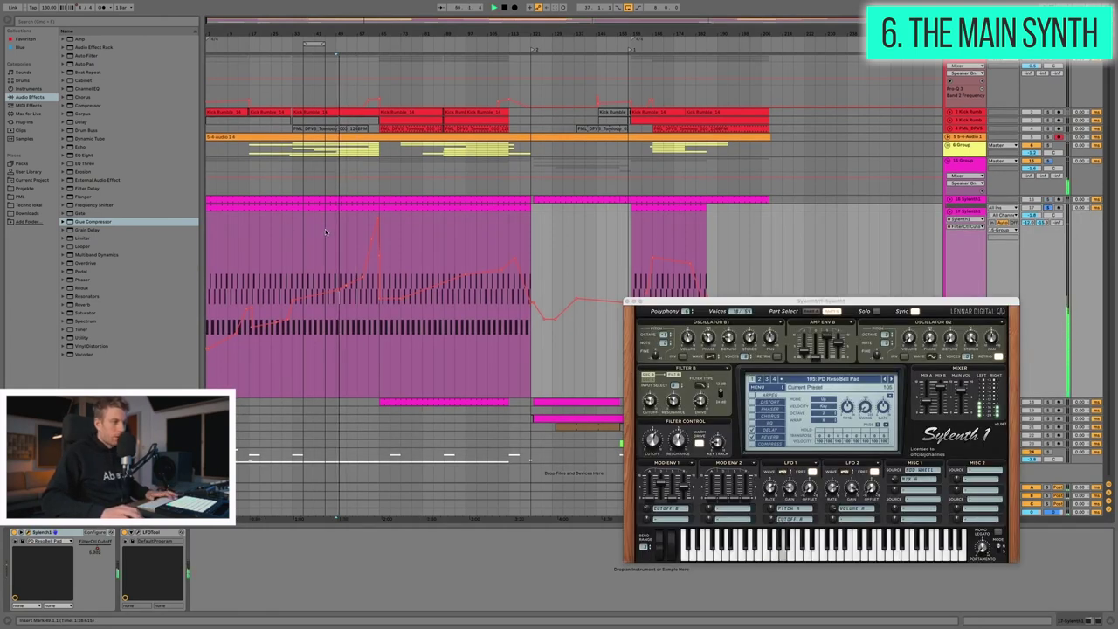
key(space)
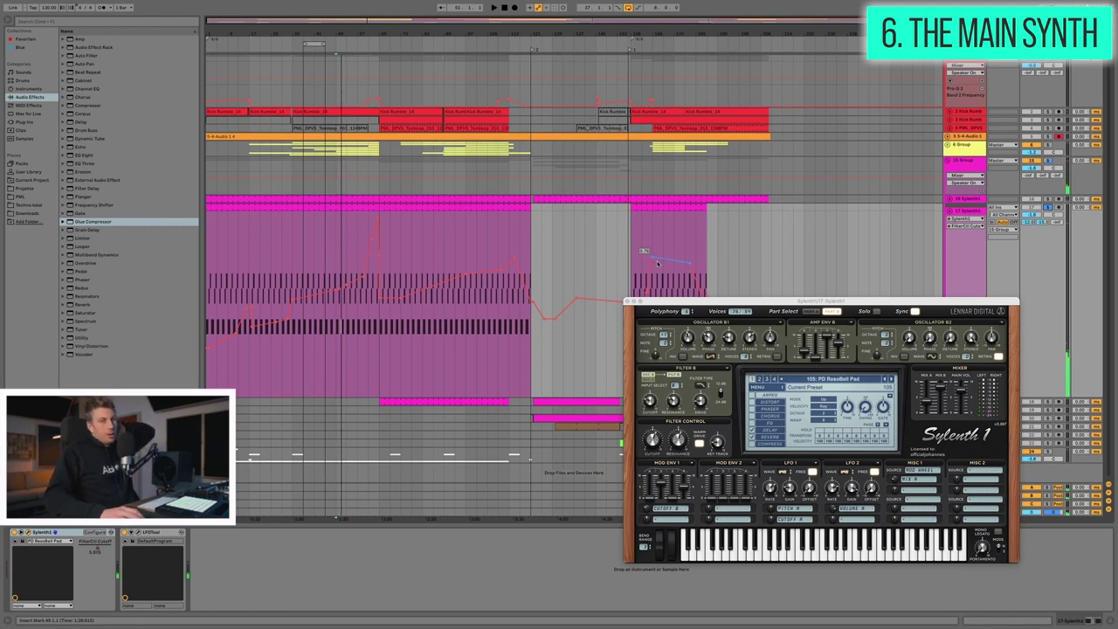
key(ctrl+alt+p)
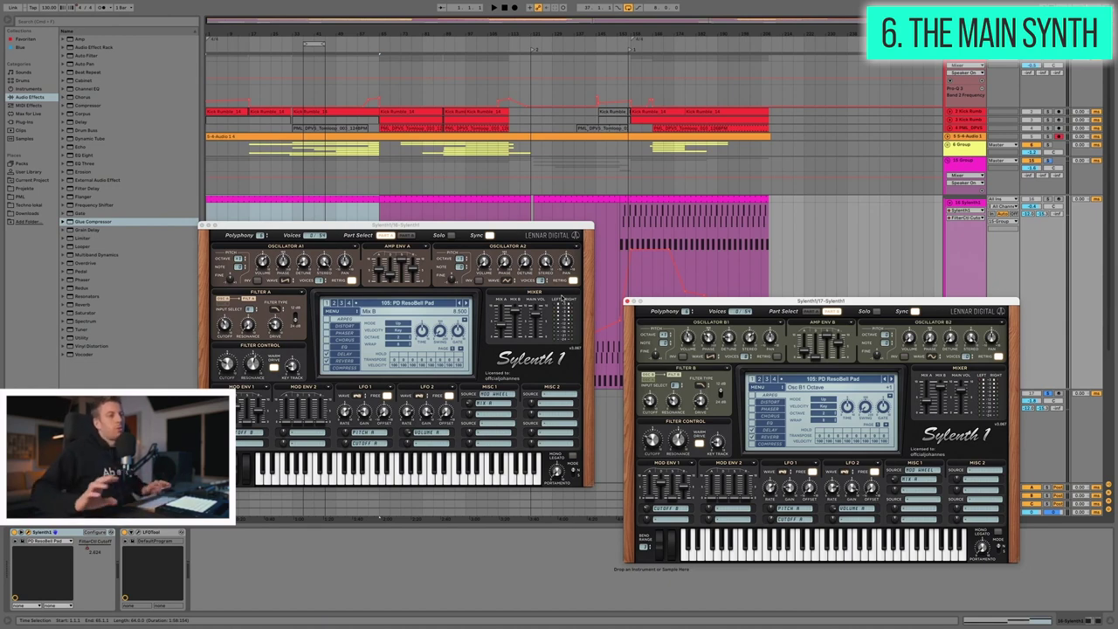
Step: Close both Sylenth1 windows and clear the time selection on the upper synth track
click(202, 226)
click(627, 302)
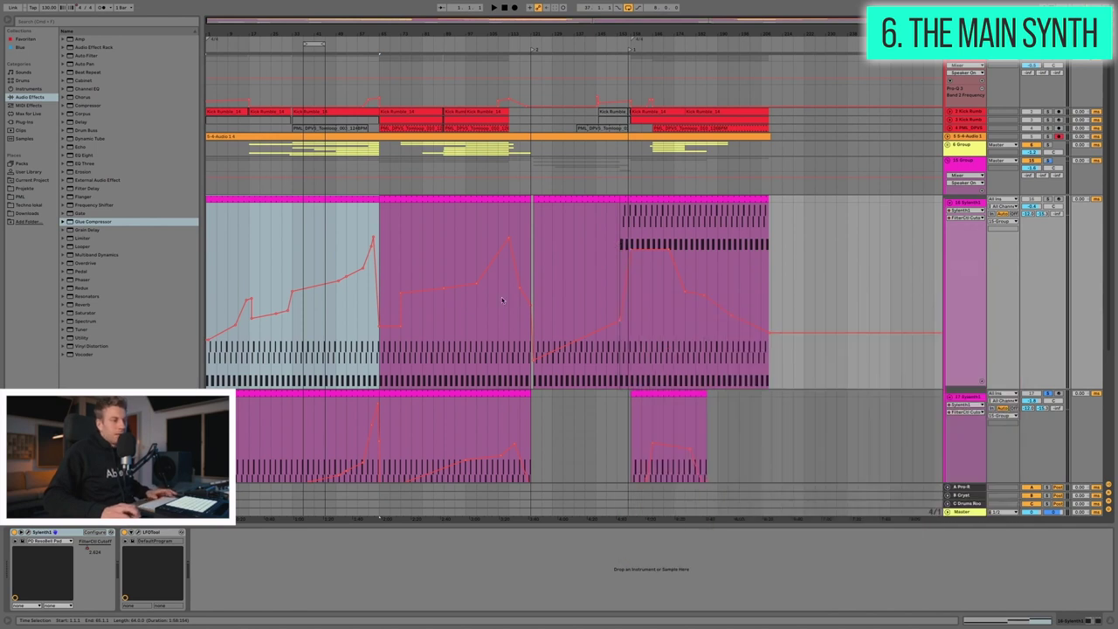
scroll(502, 300, down, 5)
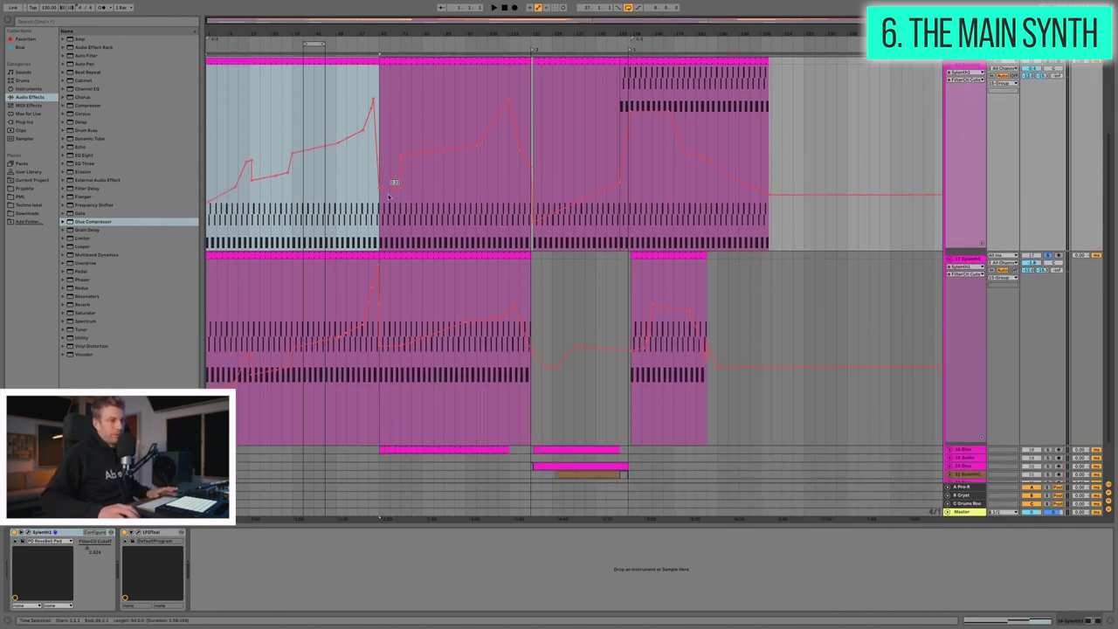
click(643, 302)
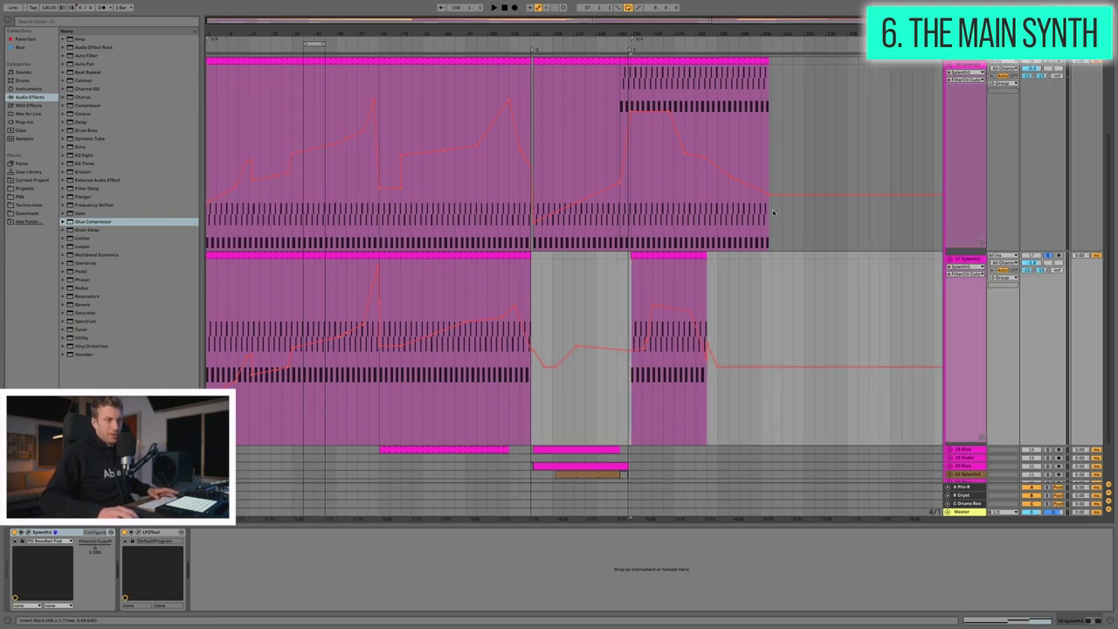
scroll(643, 303, up, 3)
scroll(574, 262, up, 5)
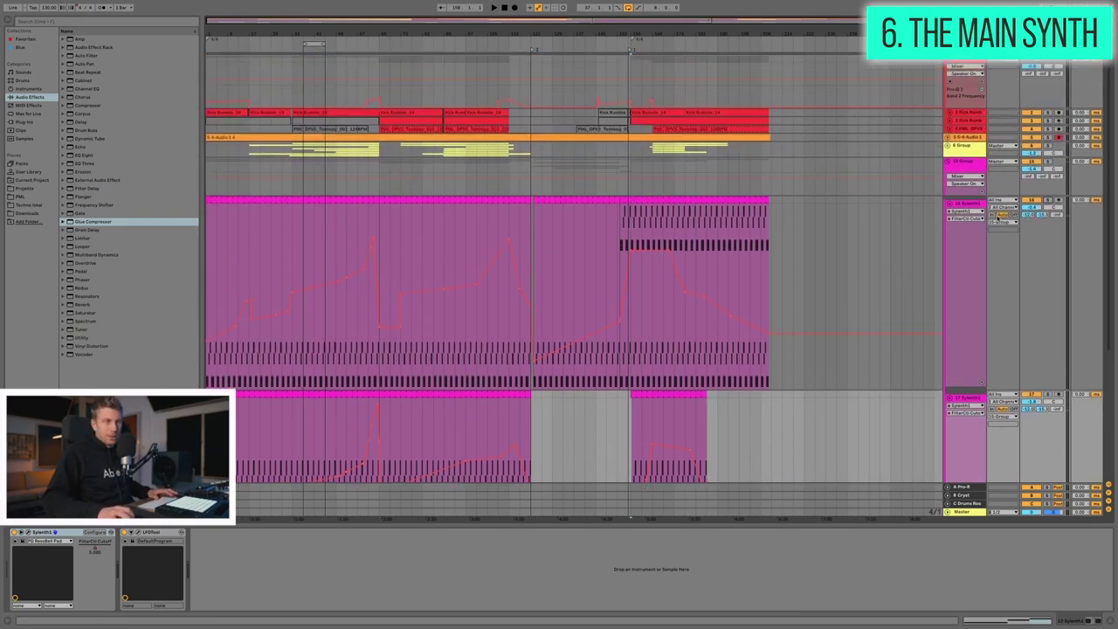
scroll(575, 263, down, 4)
scroll(631, 50, up, 5)
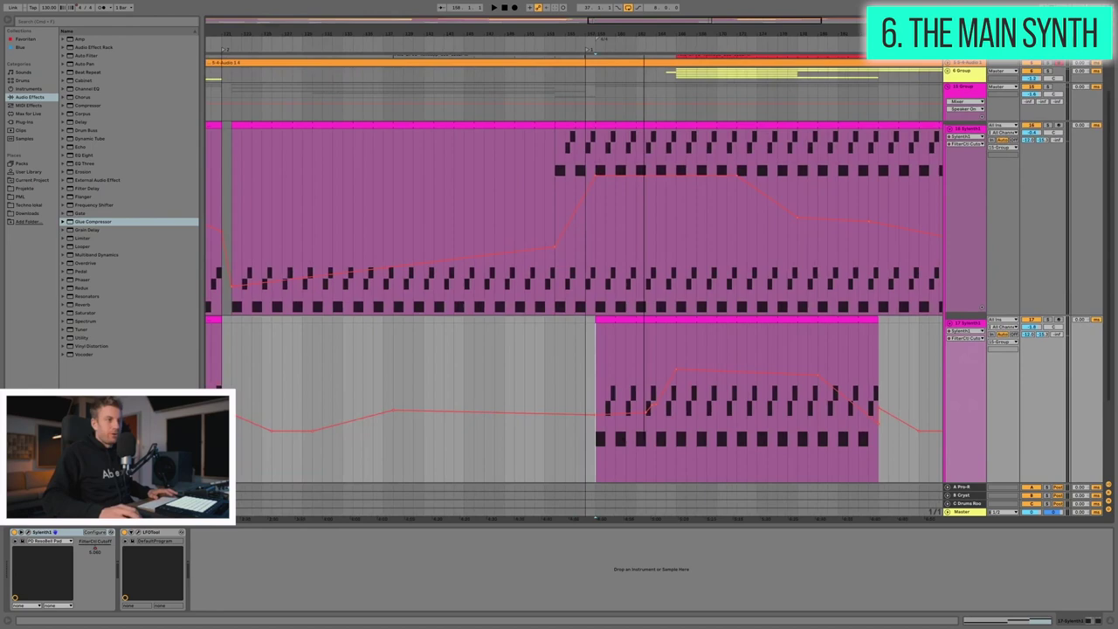
Step: Select matching bars on both synth clips and play from the upper clip to compare
drag(595, 148, 667, 151)
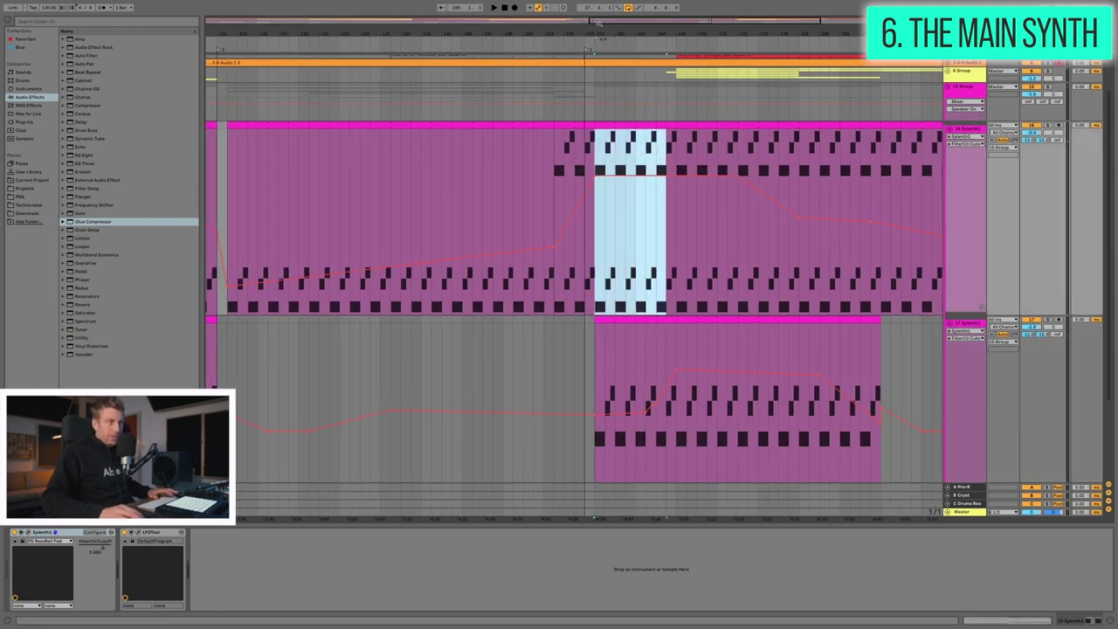
scroll(666, 150, up, 3)
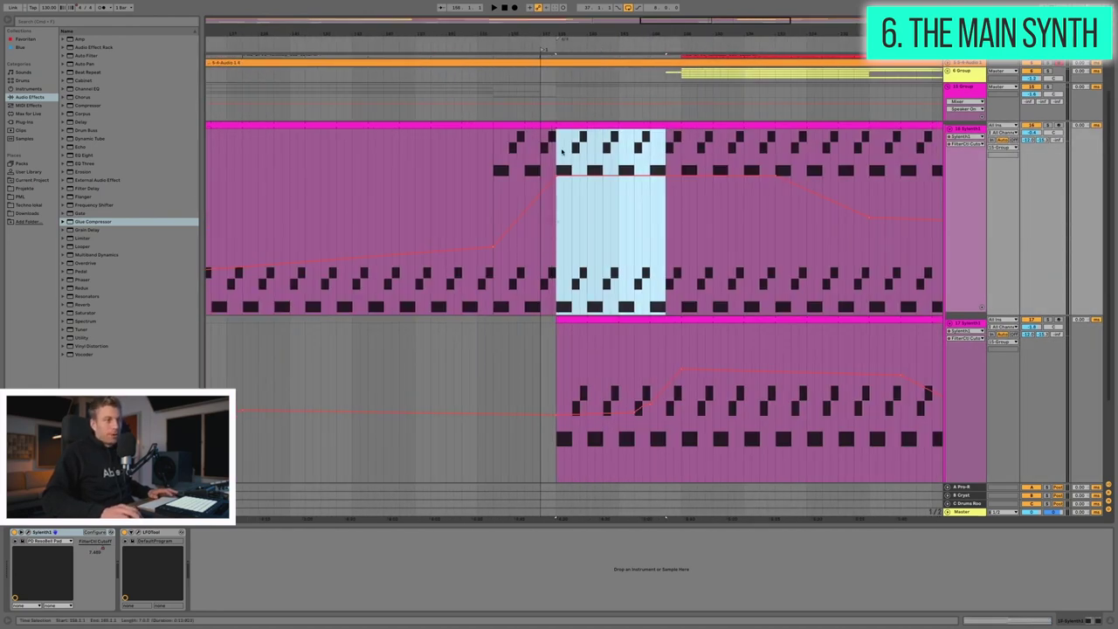
drag(555, 351, 682, 351)
scroll(688, 109, up, 2)
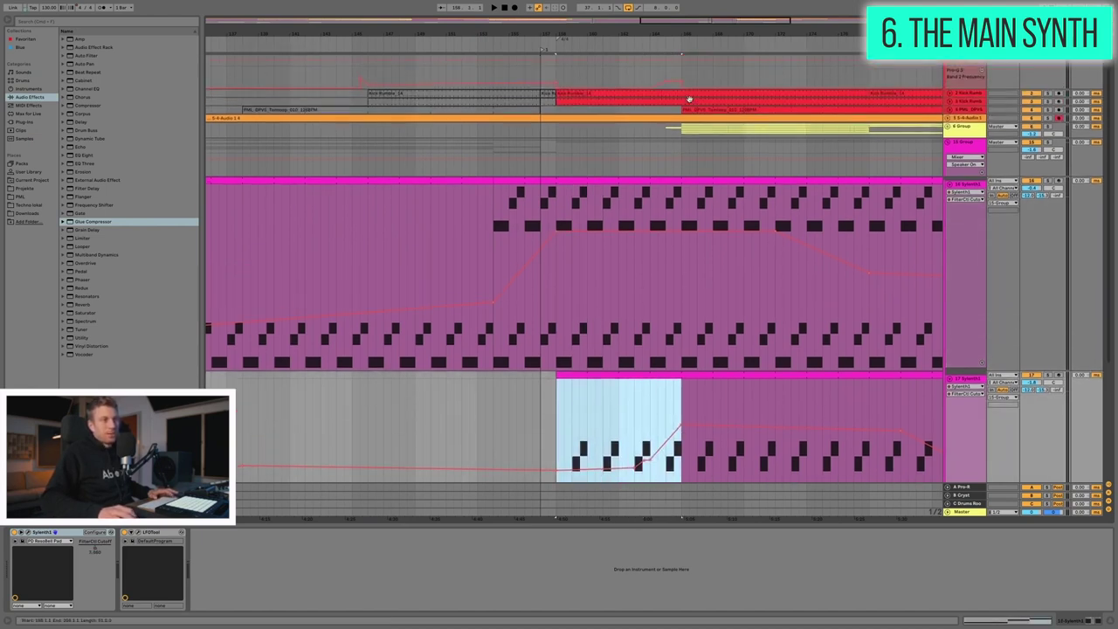
scroll(685, 91, down, 2)
click(599, 222)
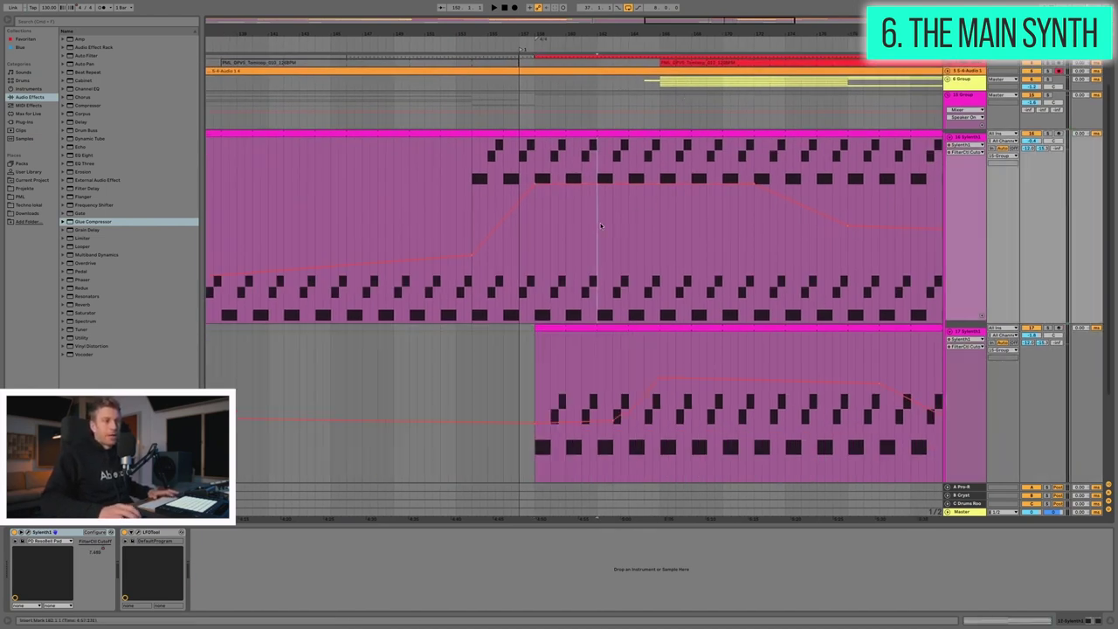
key(space)
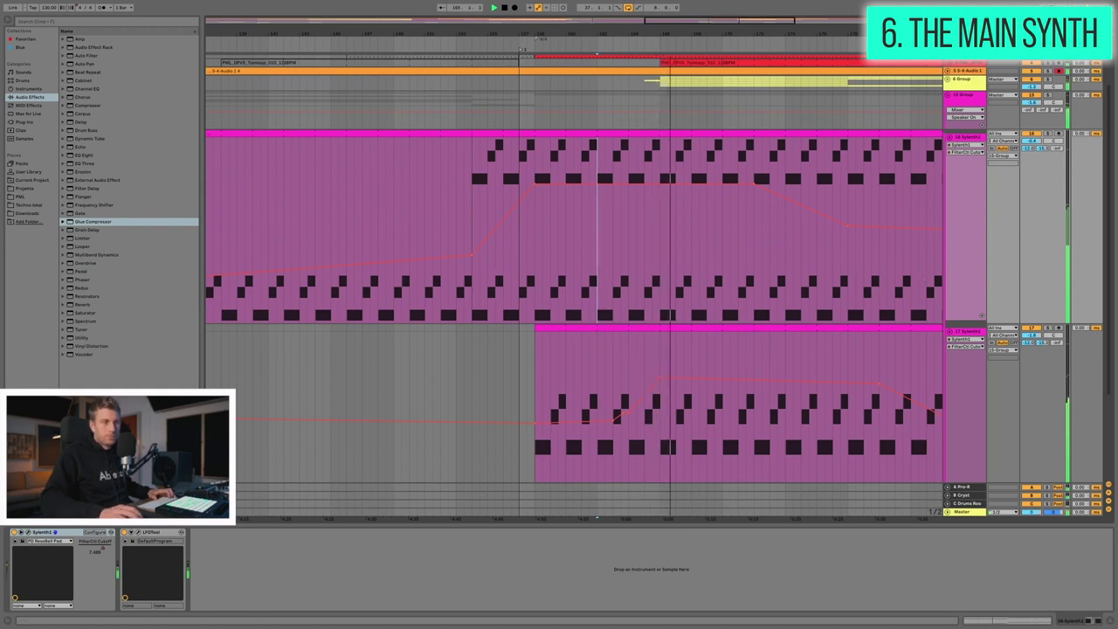
Step: Collapse the Synth01 track and unfold the drum group's hat, tops and ride tracks
click(951, 138)
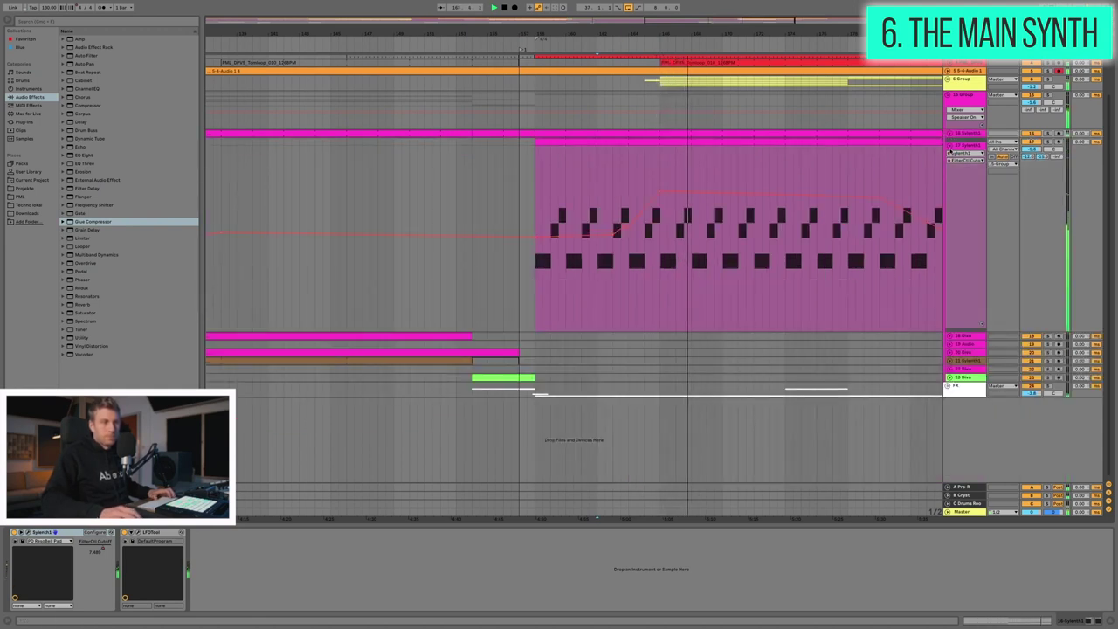
scroll(950, 142, up, 3)
click(950, 145)
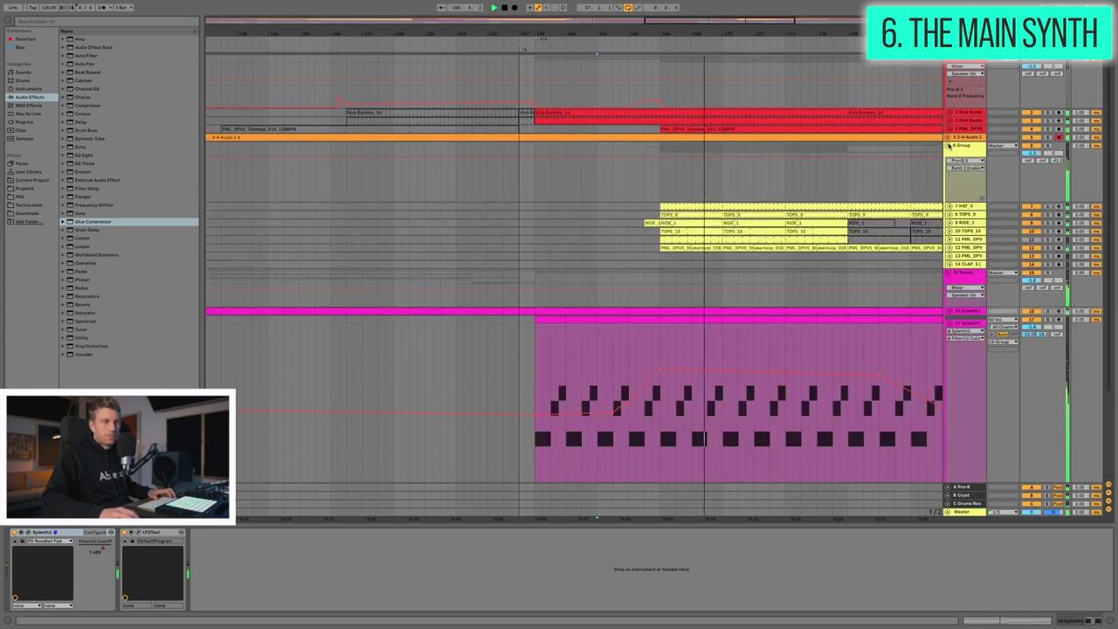
Step: Show the Arpeggiator Style automation, open the arpeggio clip at bar 145, and play it
click(863, 242)
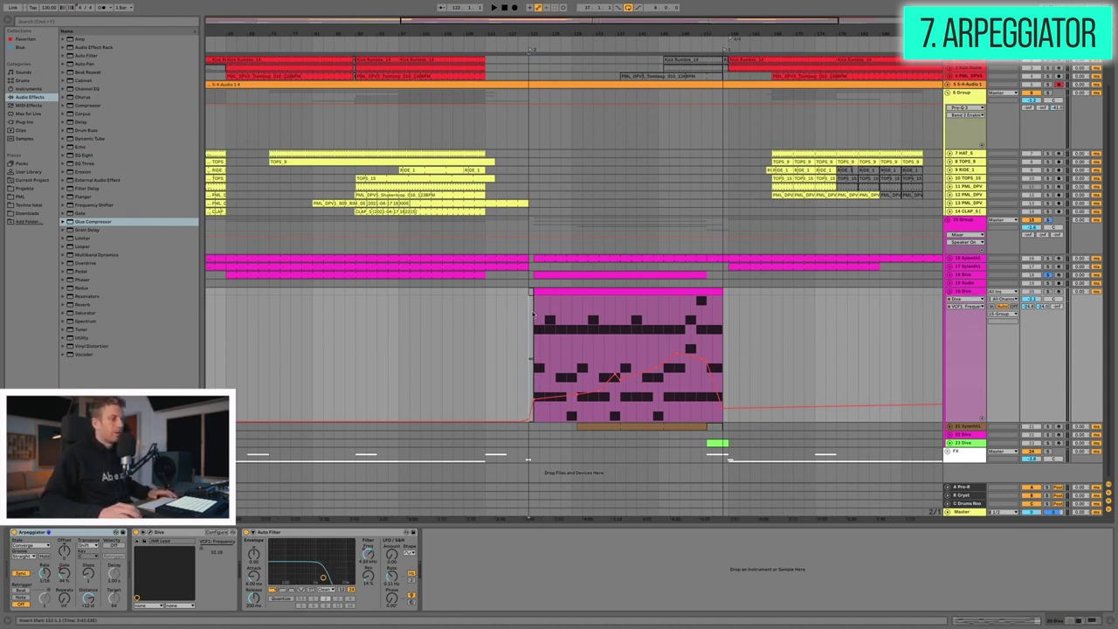
click(51, 532)
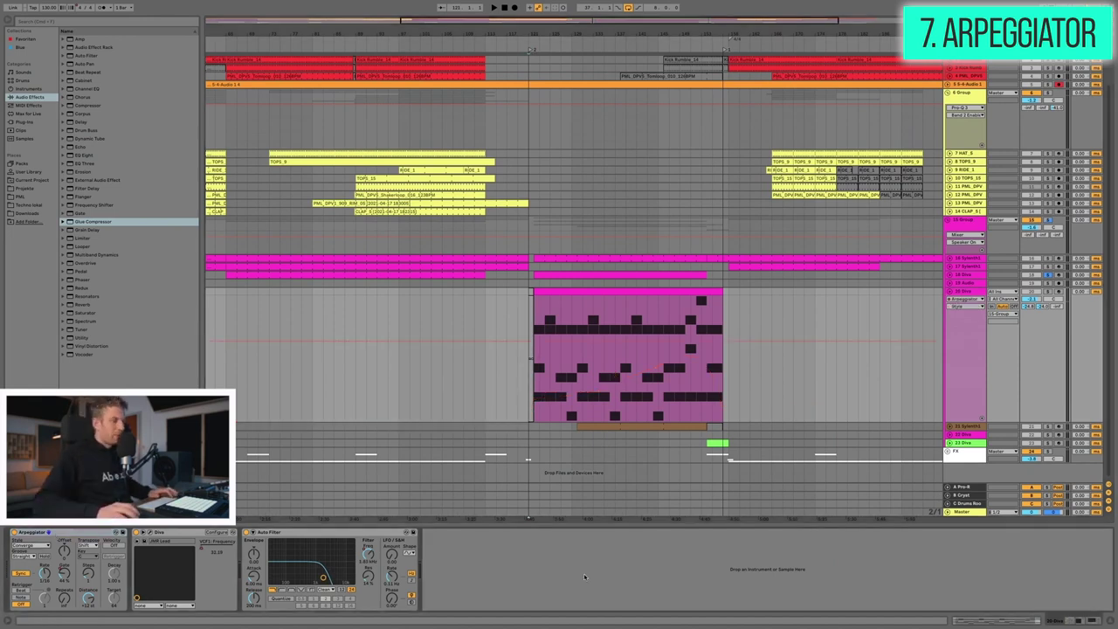
click(659, 319)
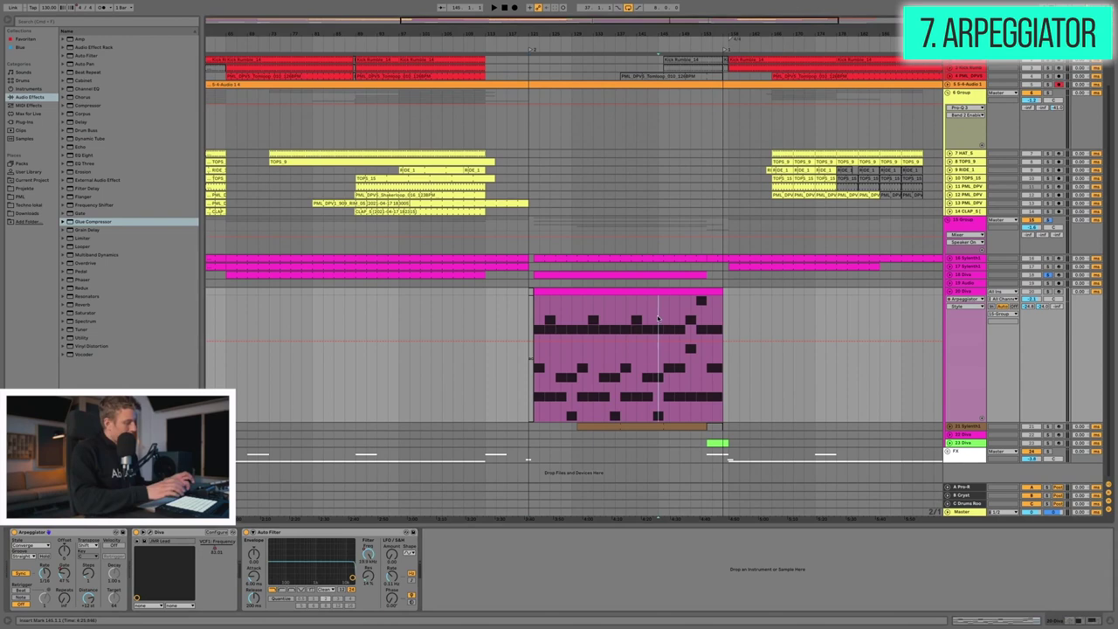
double_click(659, 319)
key(space)
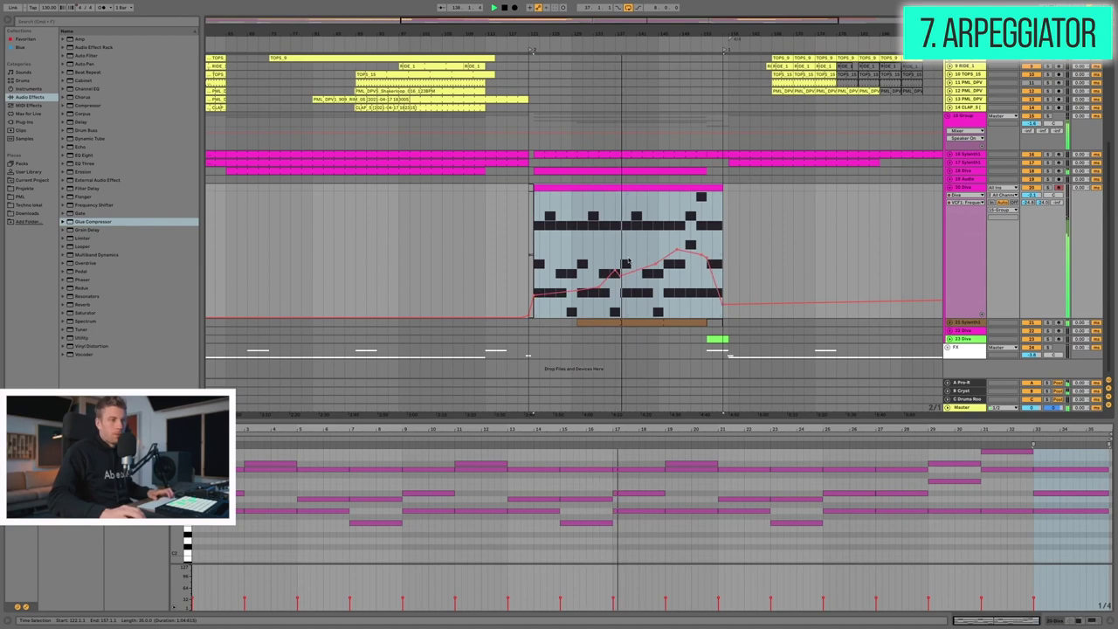
Step: Scroll the arrangement around the arpeggiator track's lane
scroll(736, 160, up, 3)
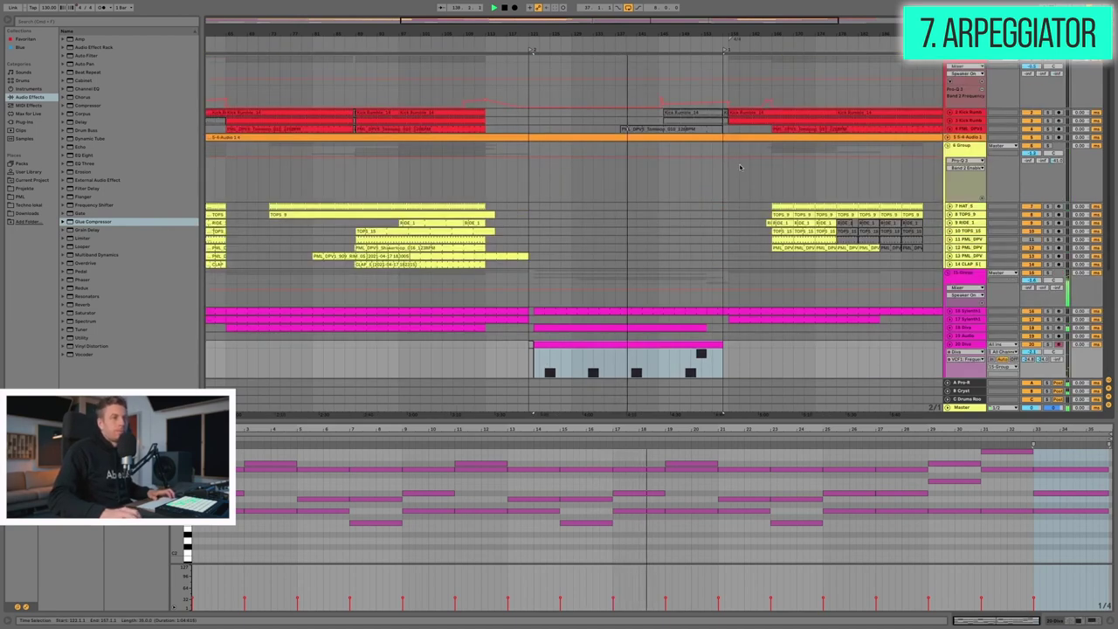
scroll(738, 162, down, 3)
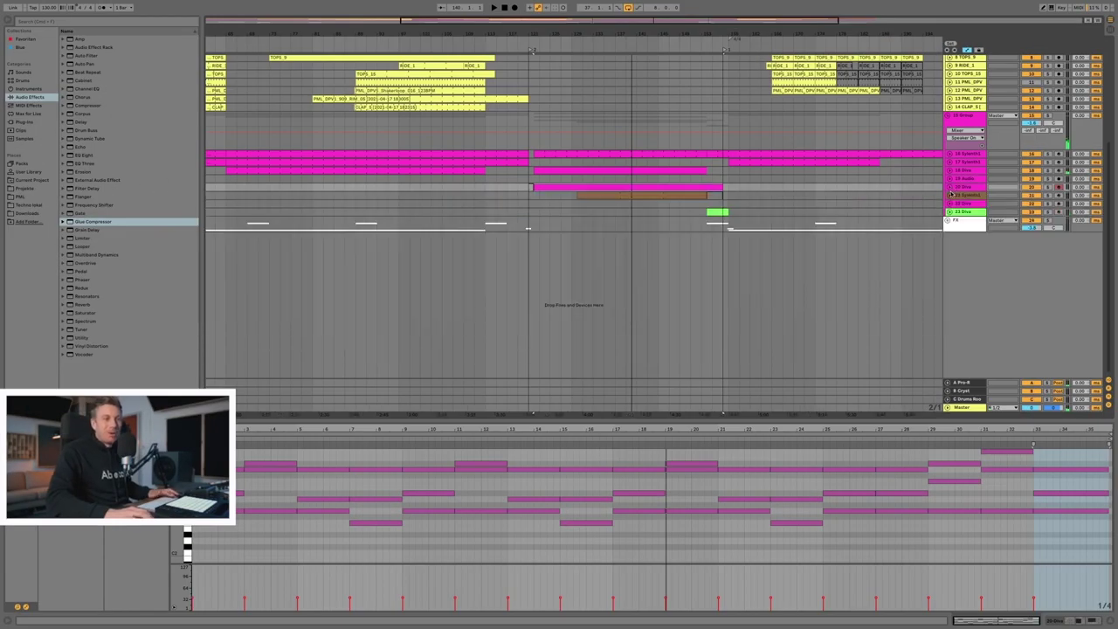
Step: Expand bass-support track 21, zoom to its clip and show its device chain
click(952, 194)
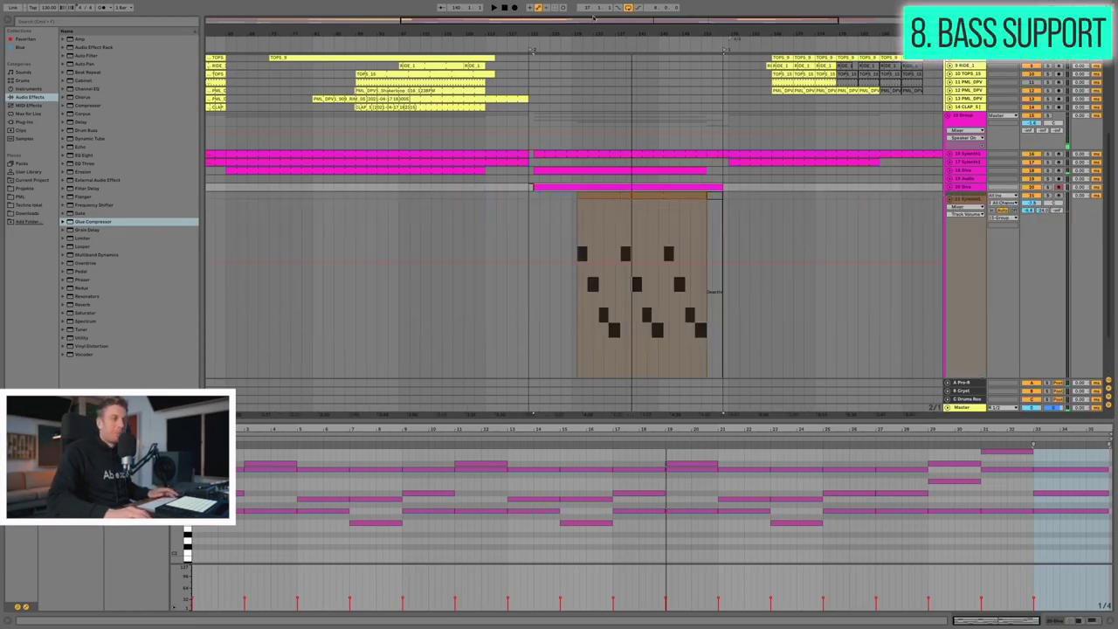
key(z)
click(961, 199)
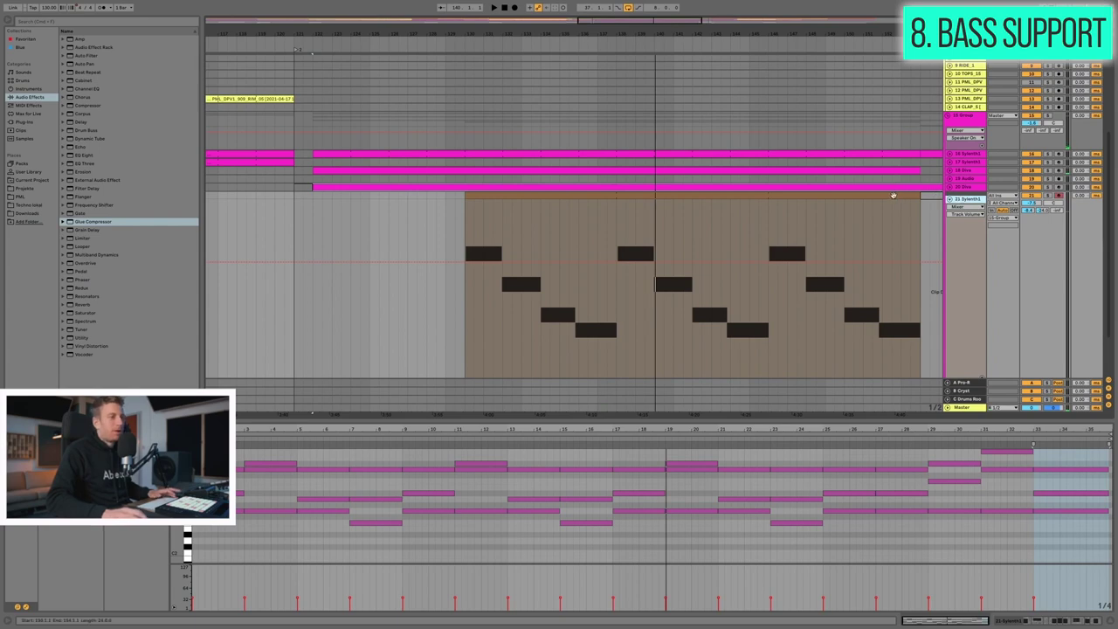
key(shift+Tab)
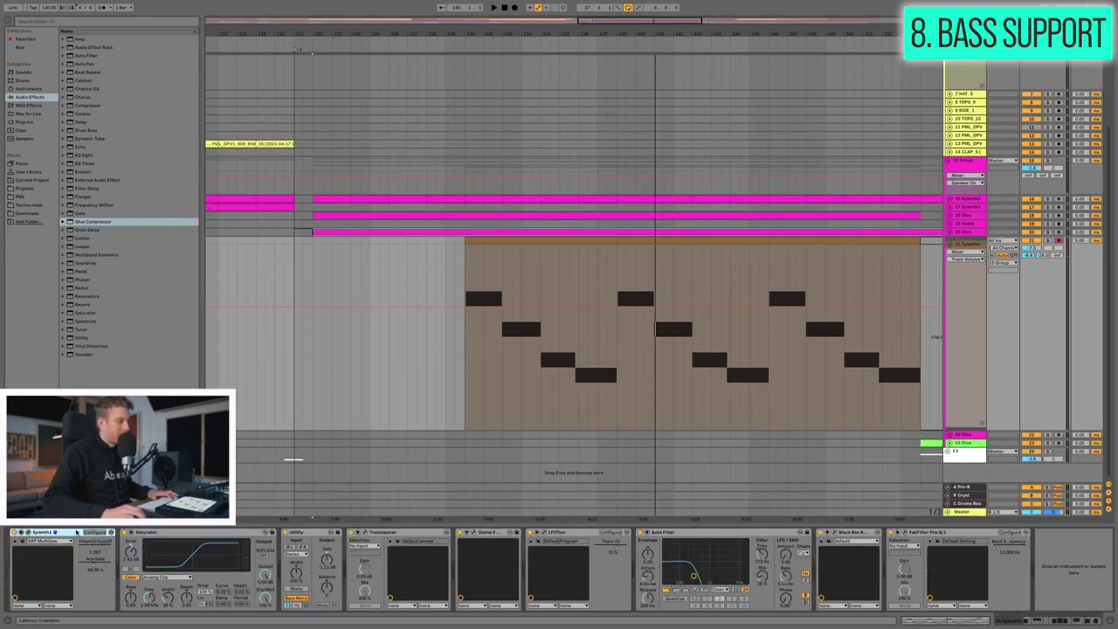
Step: Open Sylenth1, check its preset list keeping ARP MultiSaw, and shift the Ozone Maximizer window left
click(72, 532)
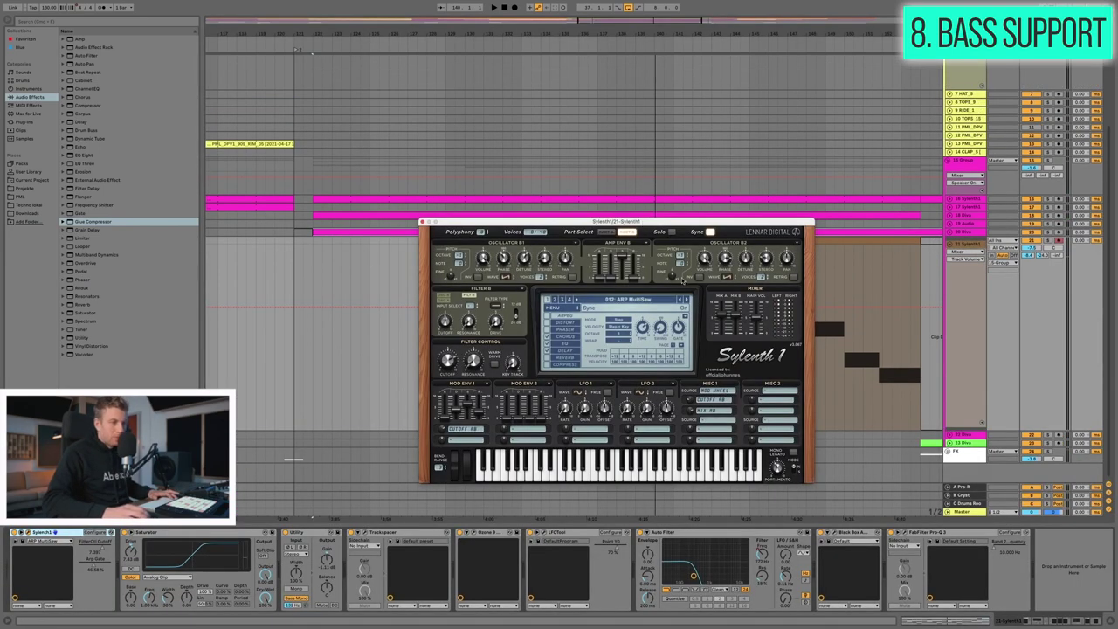
click(637, 308)
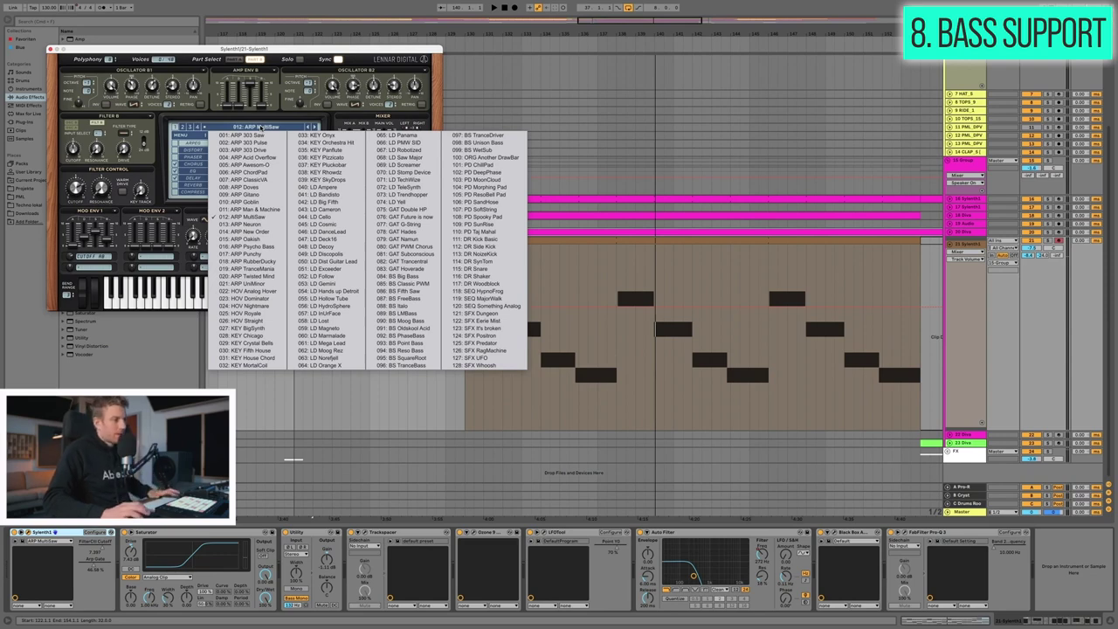
click(260, 128)
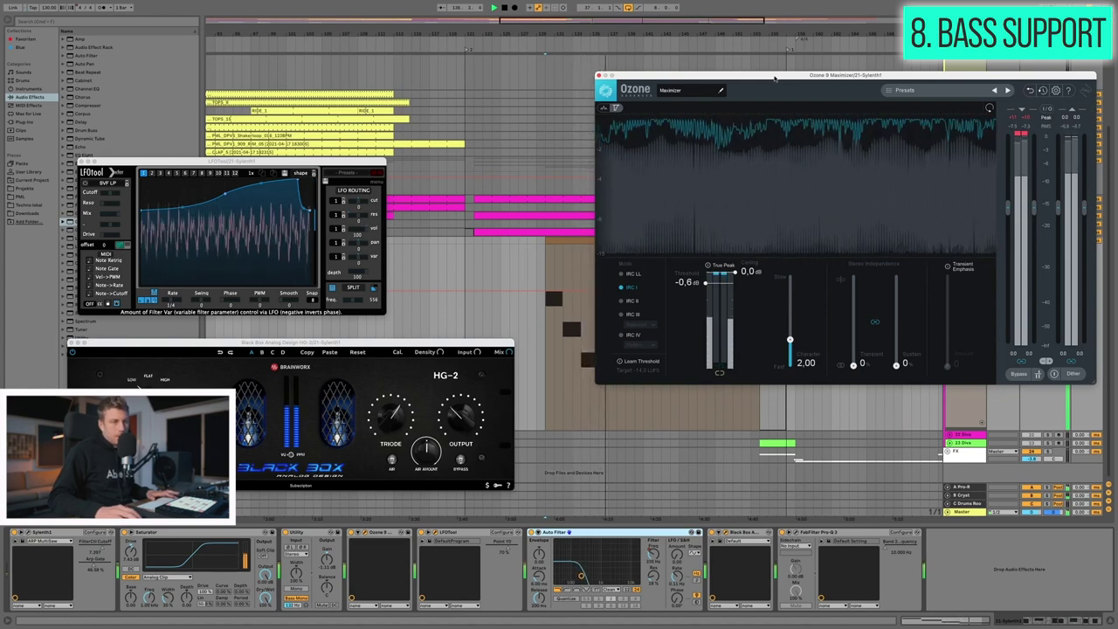
drag(774, 79, 401, 53)
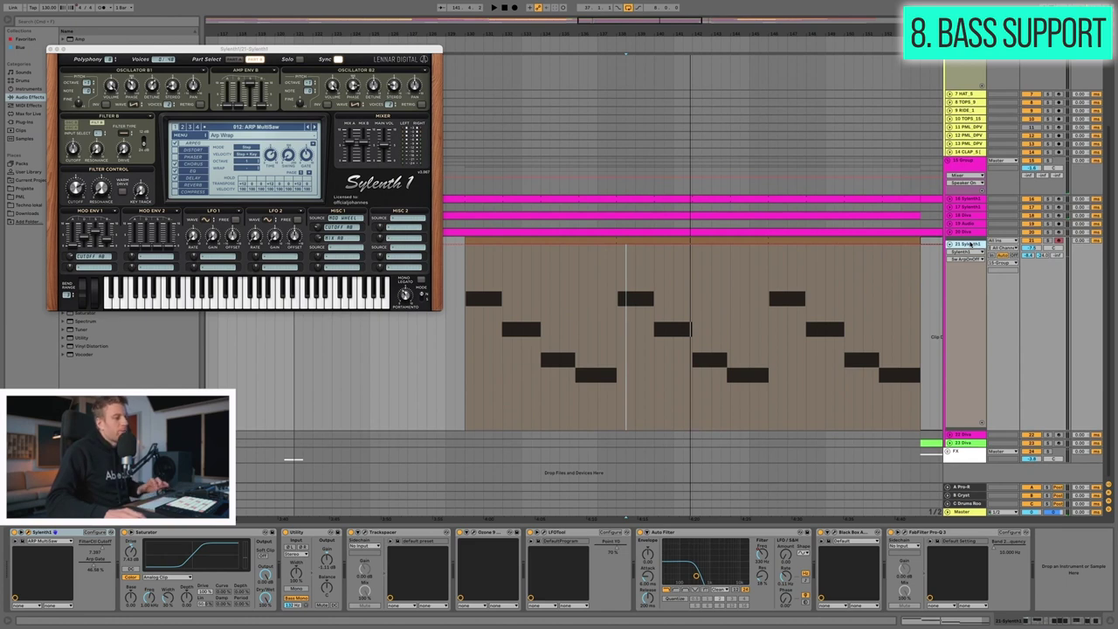
Step: Close Sylenth1, delete Trackspacer from the chain, and review the HG-2 and Ozone Maximizer windows
click(50, 49)
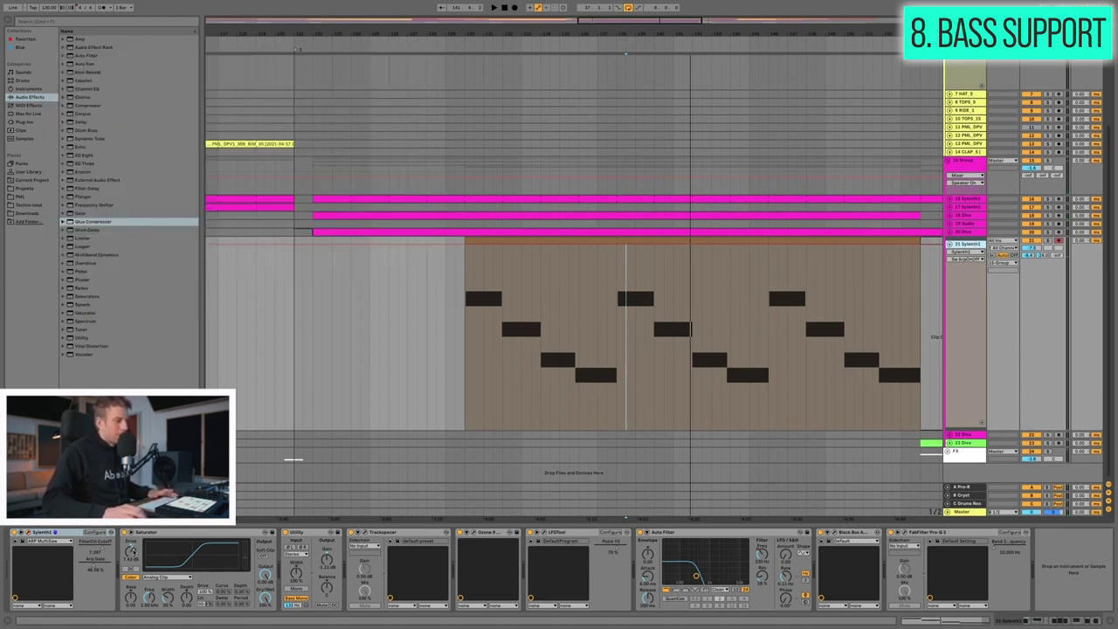
key(Delete)
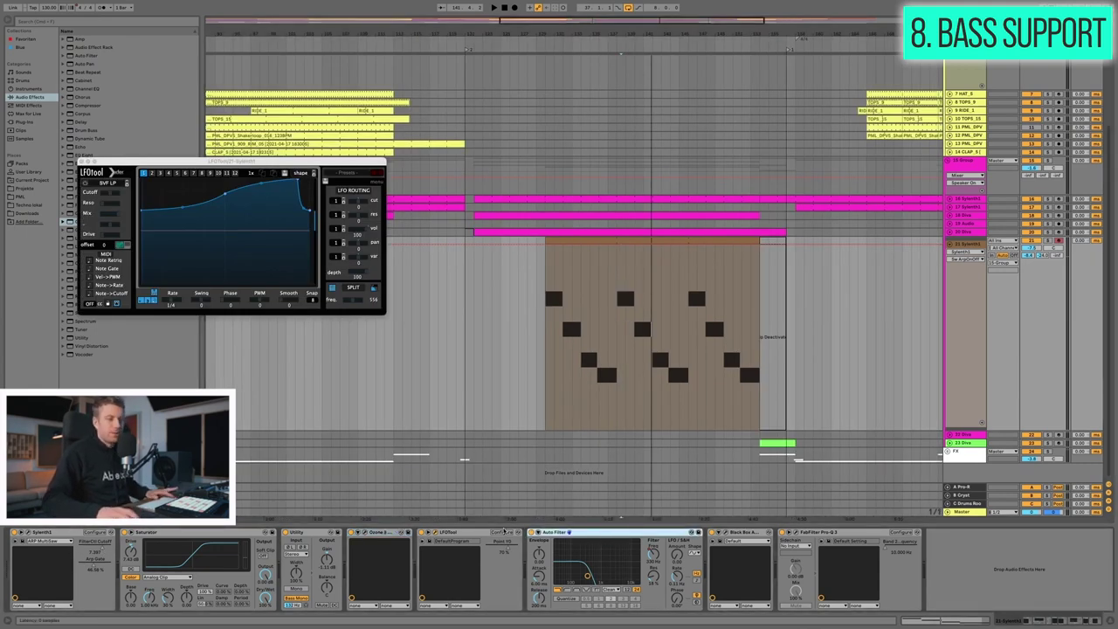
click(769, 532)
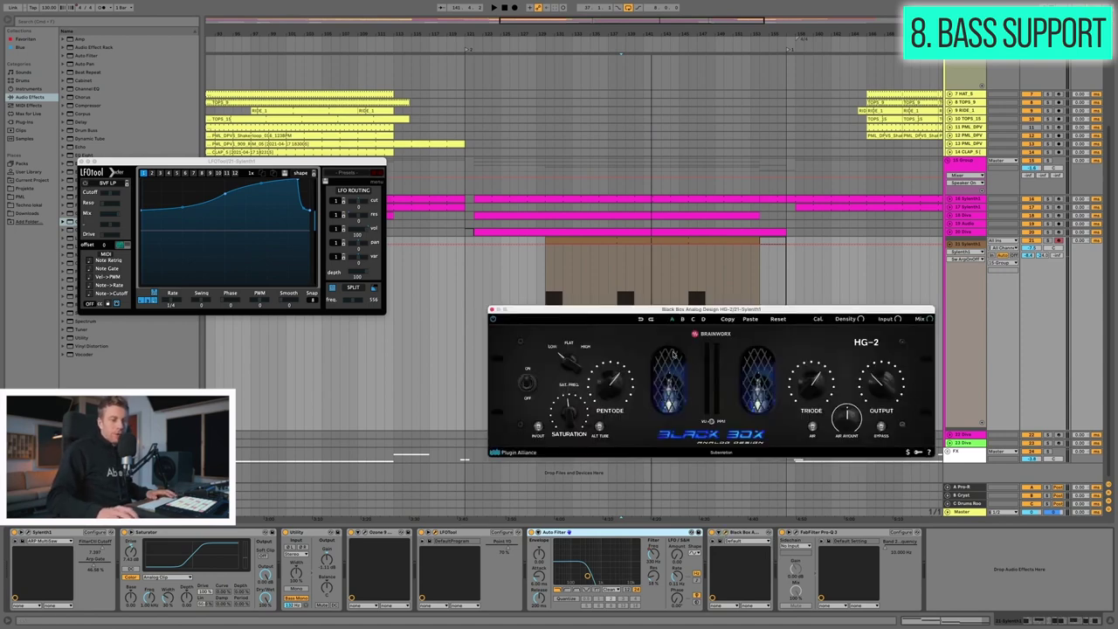
drag(685, 315, 264, 349)
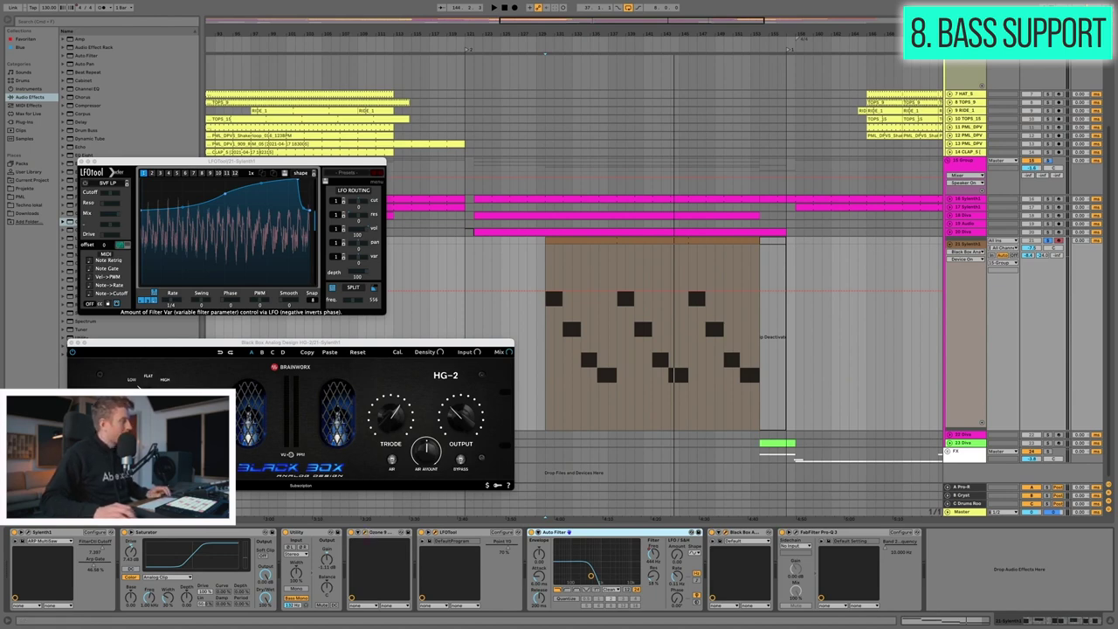
drag(906, 84, 840, 76)
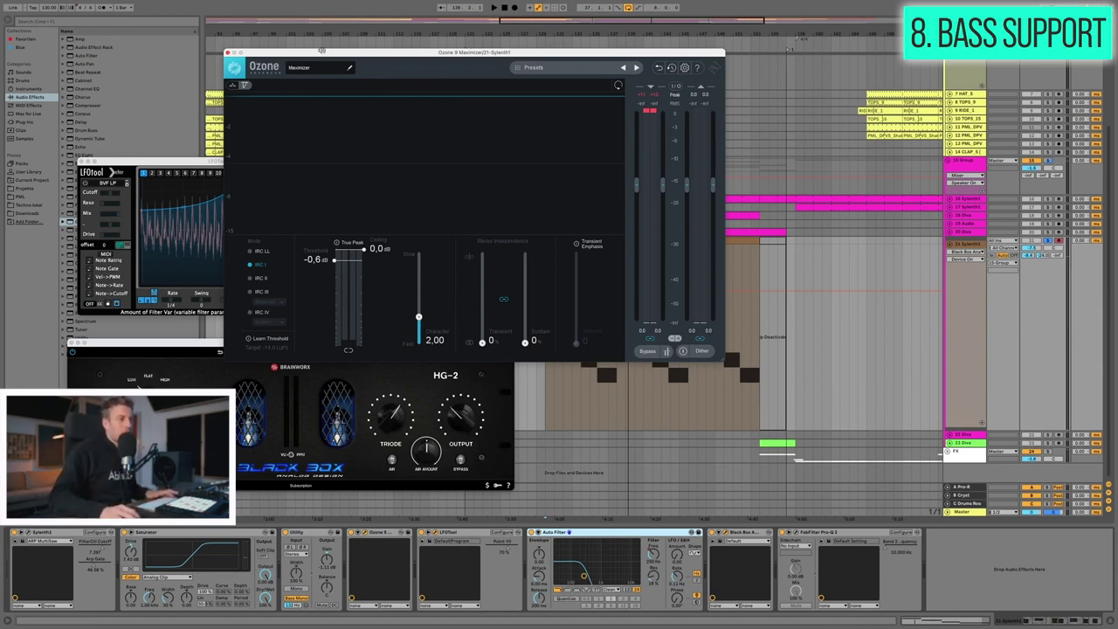
click(228, 52)
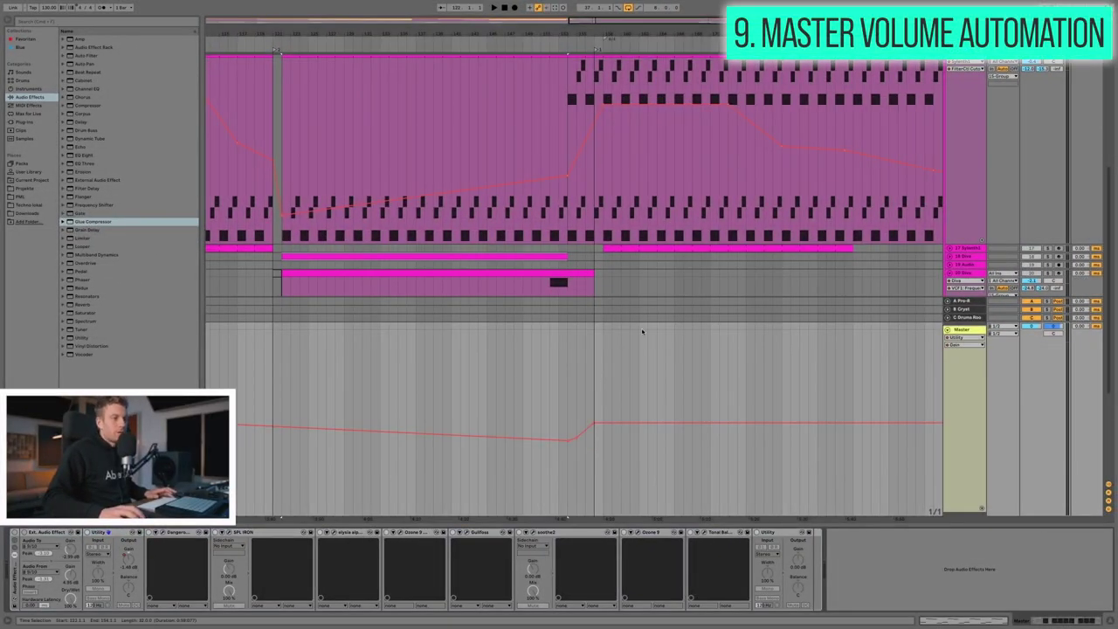
Step: Bring the Master gain automation into view, enlarge the arpeggio track, and select bars 153–154
scroll(589, 357, up, 3)
scroll(582, 366, down, 4)
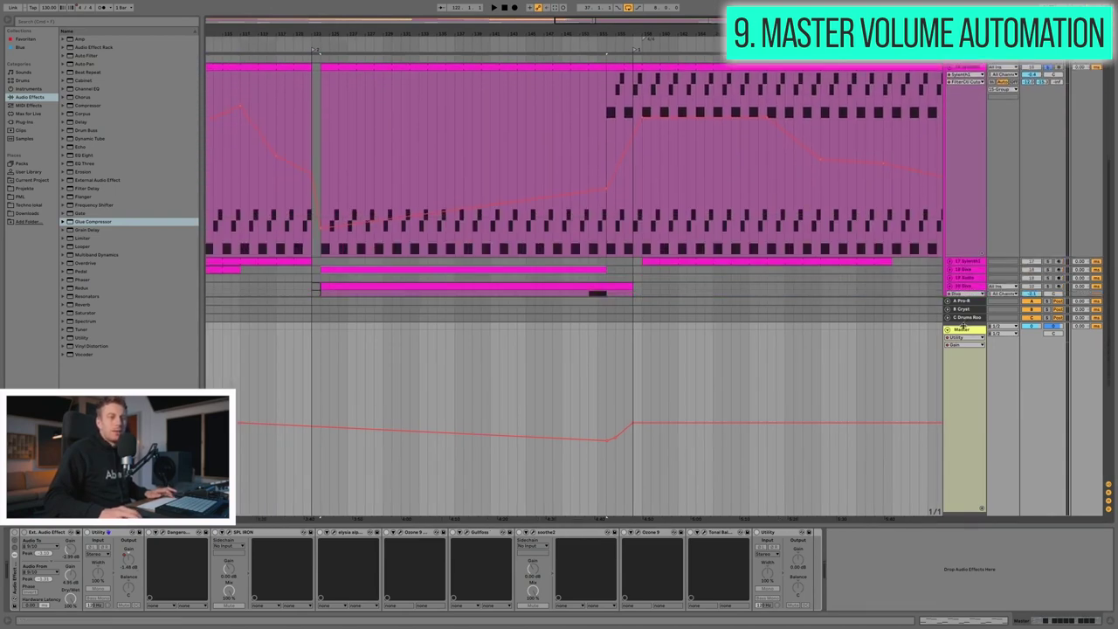
drag(962, 323, 940, 380)
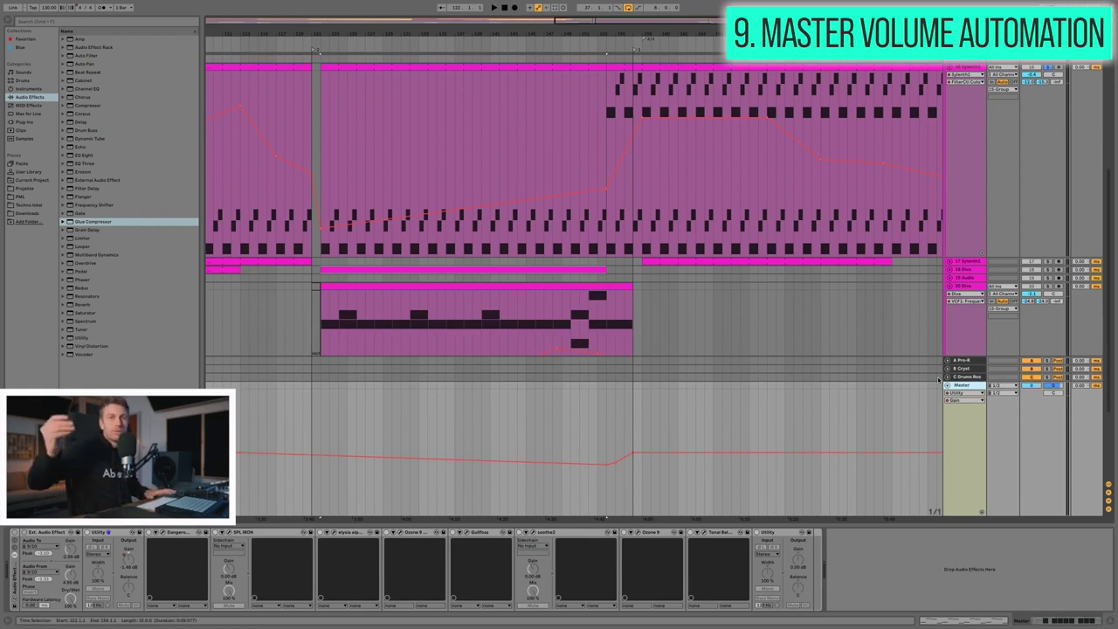
click(635, 81)
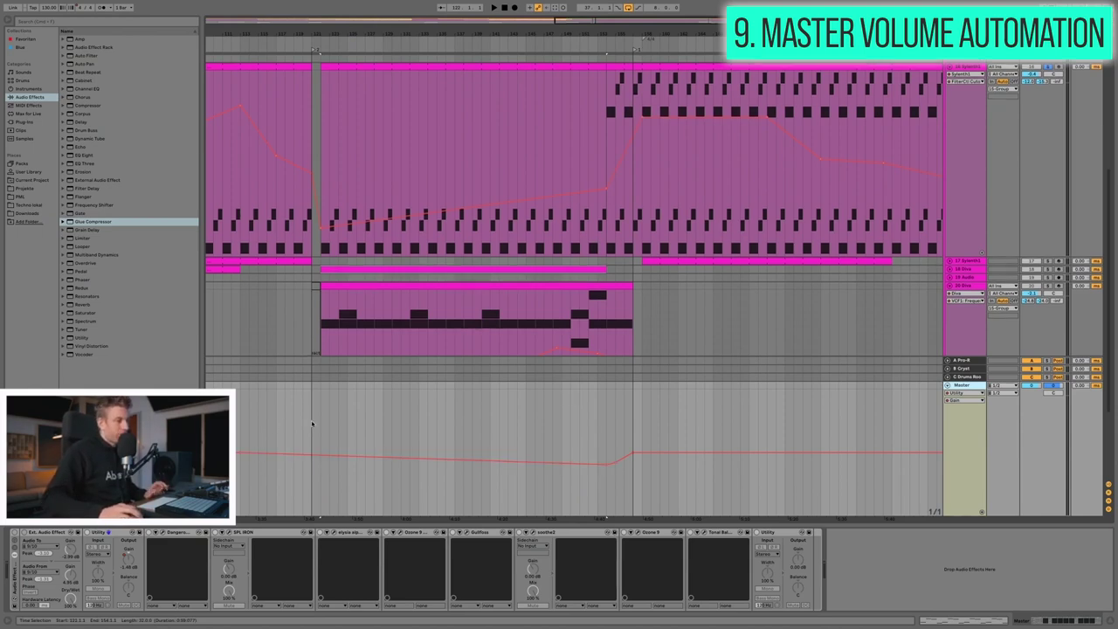
scroll(314, 468, left, 5)
scroll(314, 463, up, 5)
scroll(348, 431, down, 5)
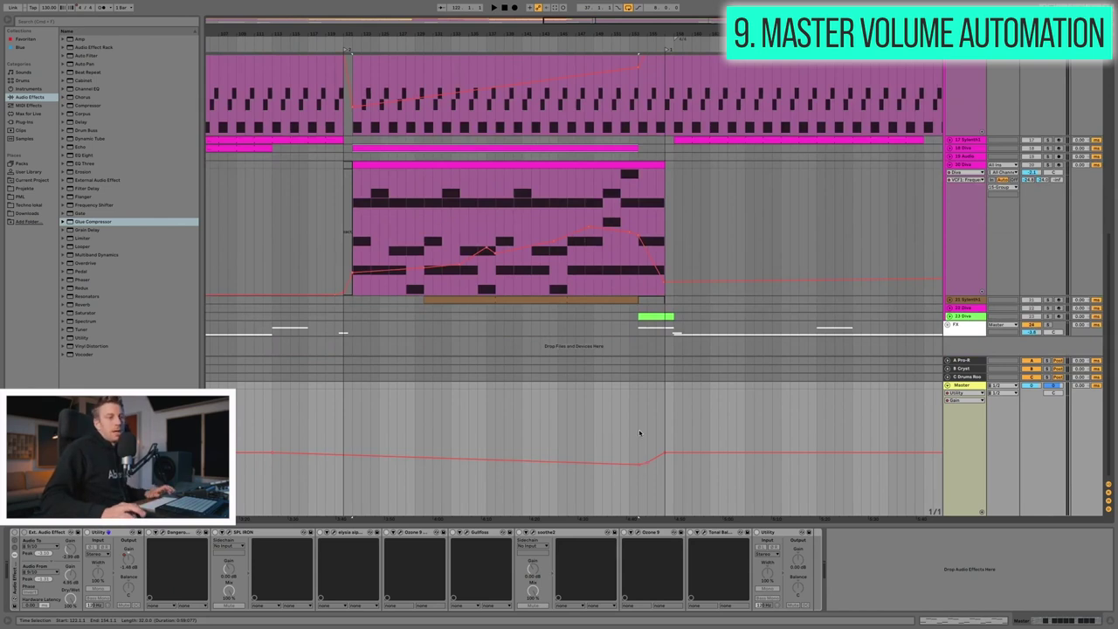
Step: Click into the Master automation lane near the end of the break
click(611, 423)
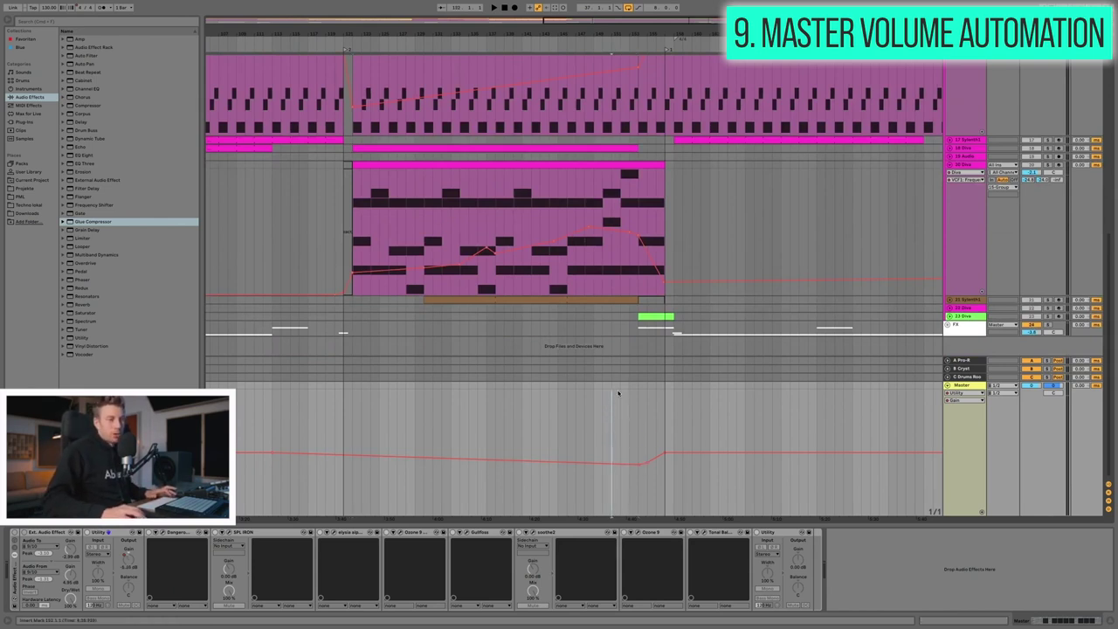
shift+click(617, 393)
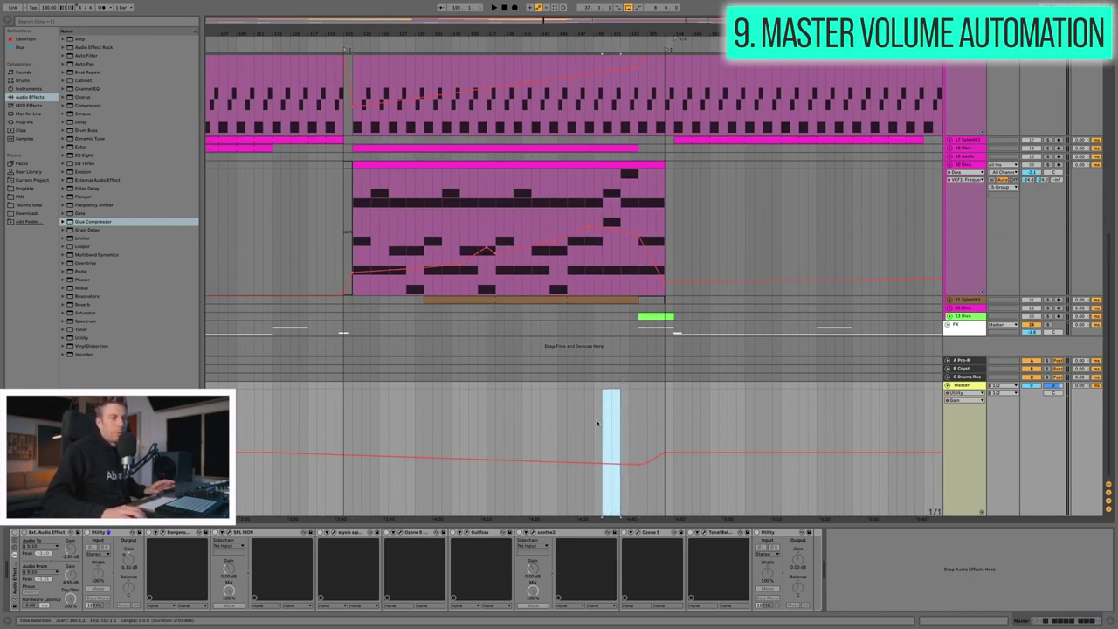
click(779, 410)
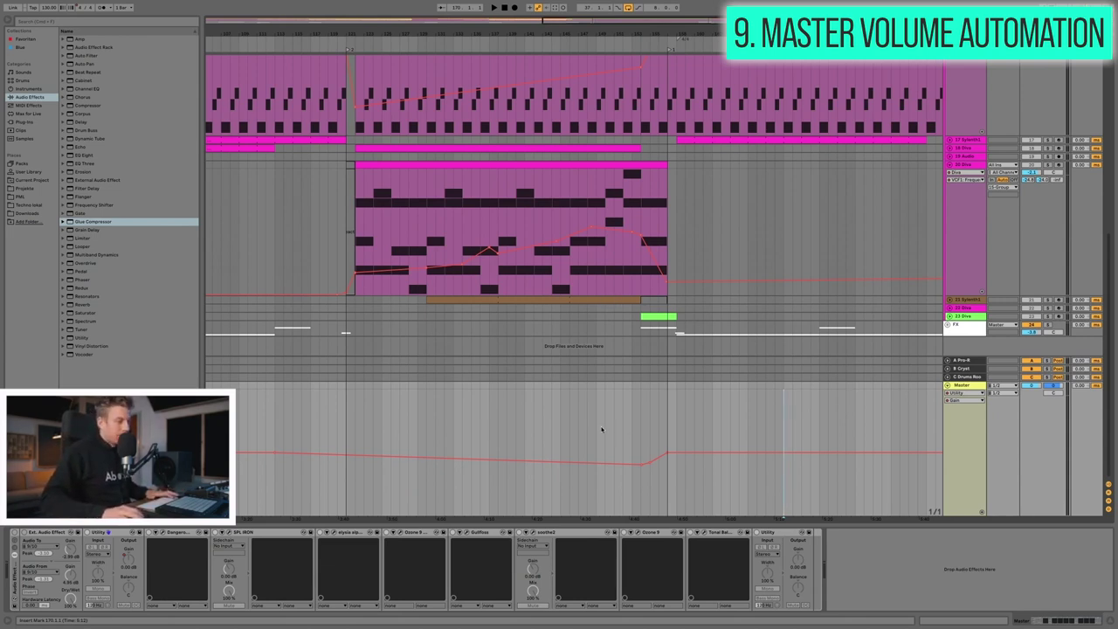
Step: Audition the dip from bar 152 and just after it, then move the marker past the break
click(636, 448)
key(space)
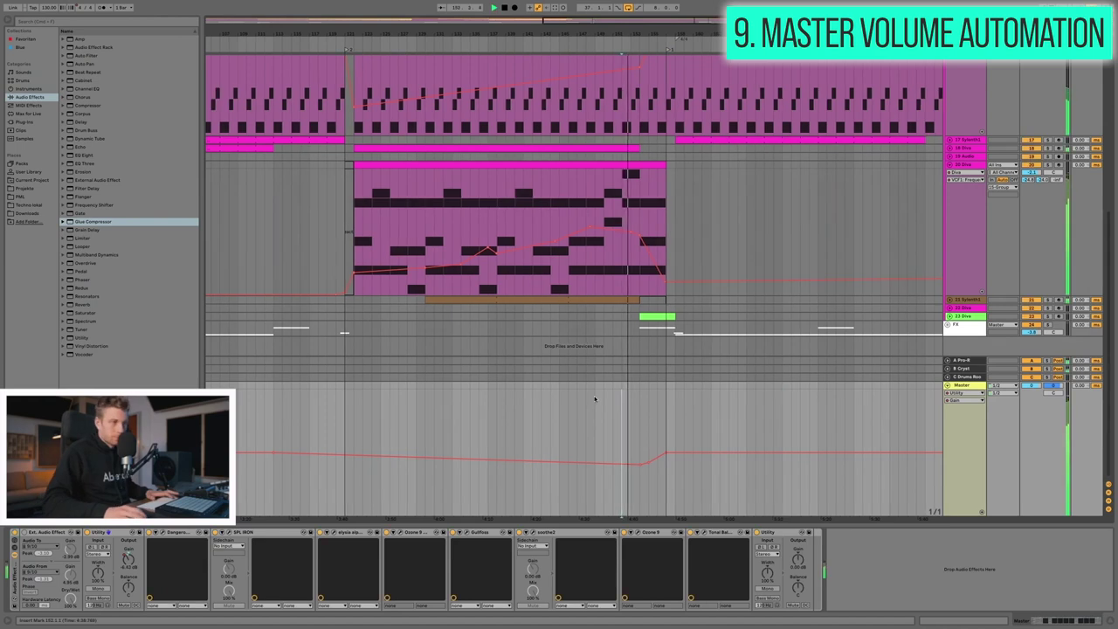
key(space)
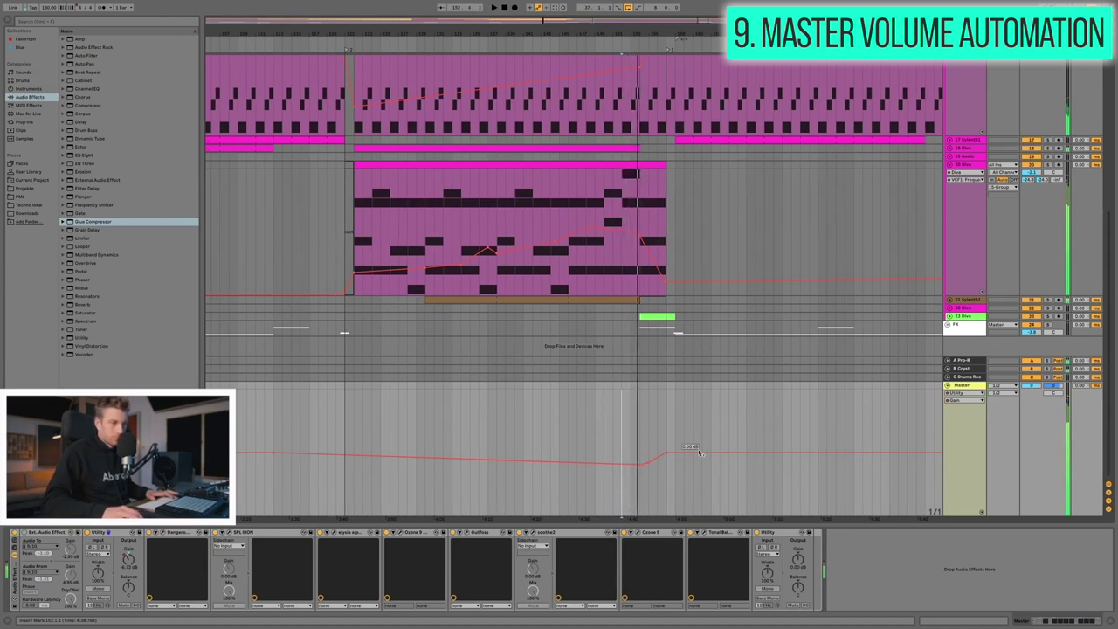
click(669, 419)
key(space)
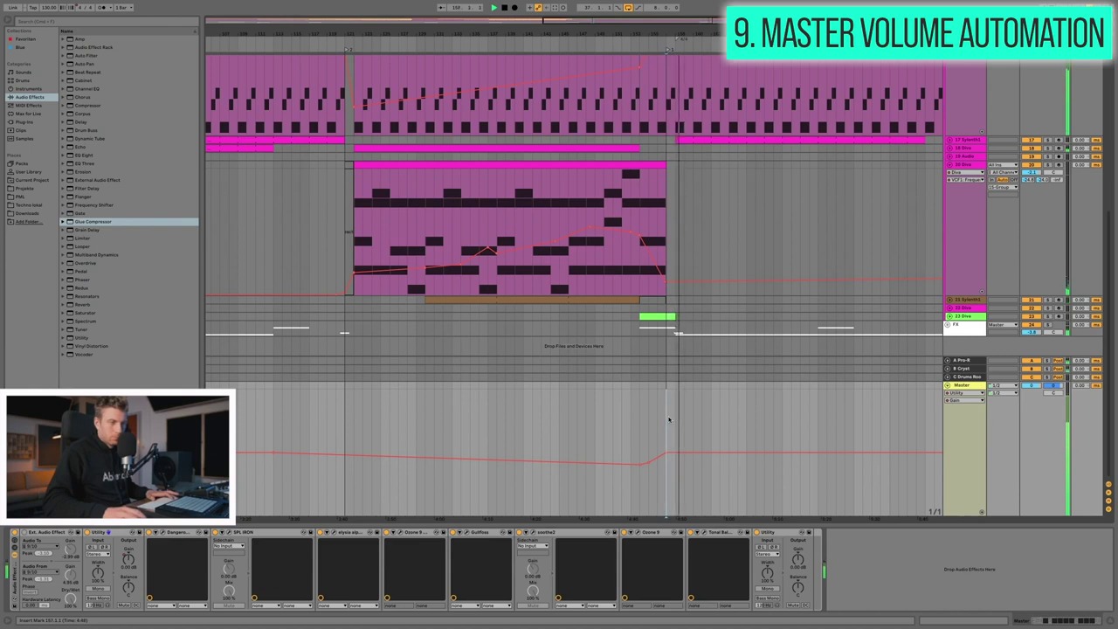
click(608, 429)
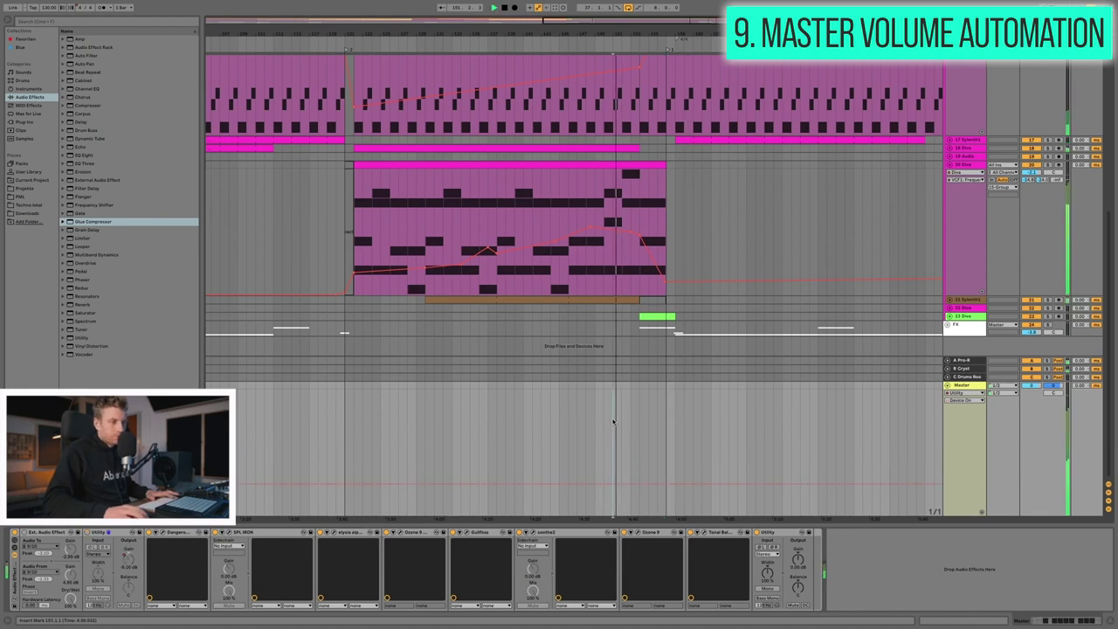
click(694, 430)
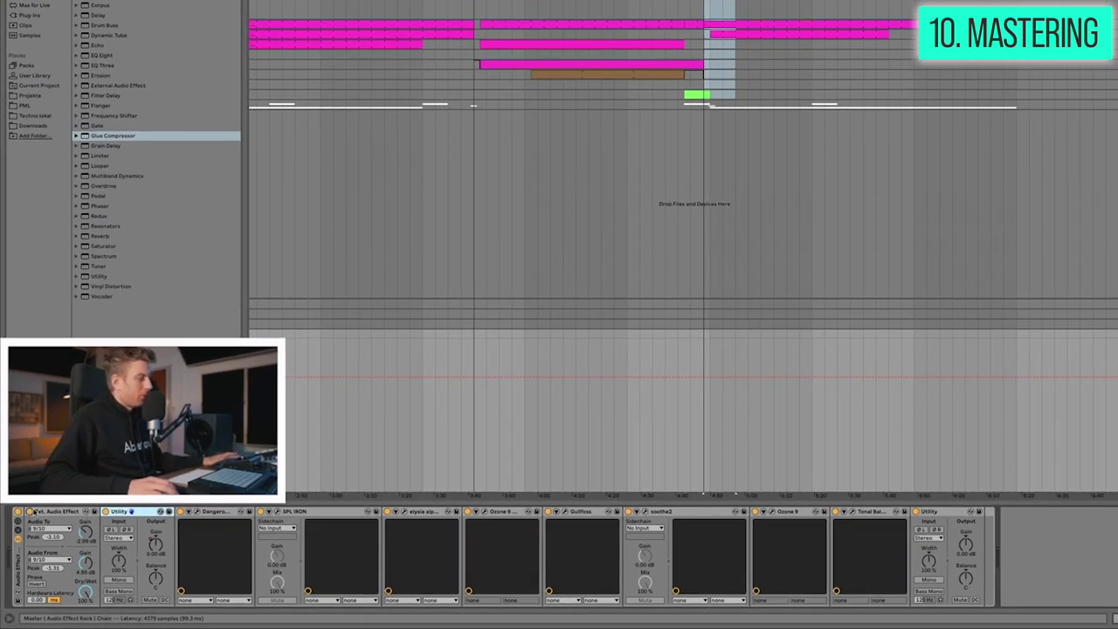
Step: Select the master's Ext. Audio Effect device and open the Dangerous BAX EQ editor
click(41, 512)
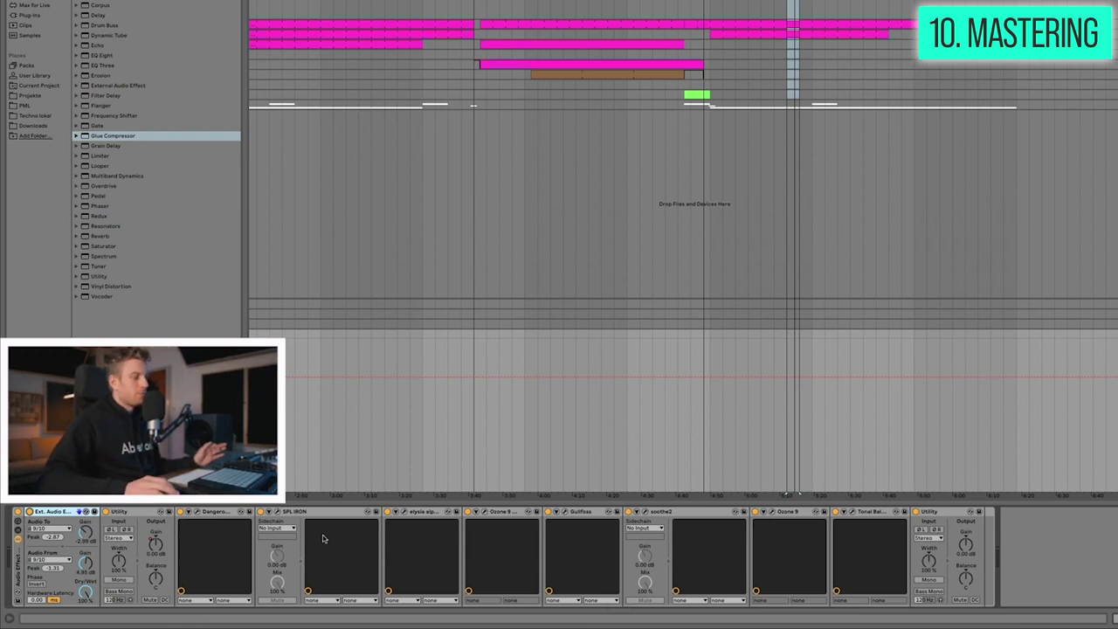
click(198, 513)
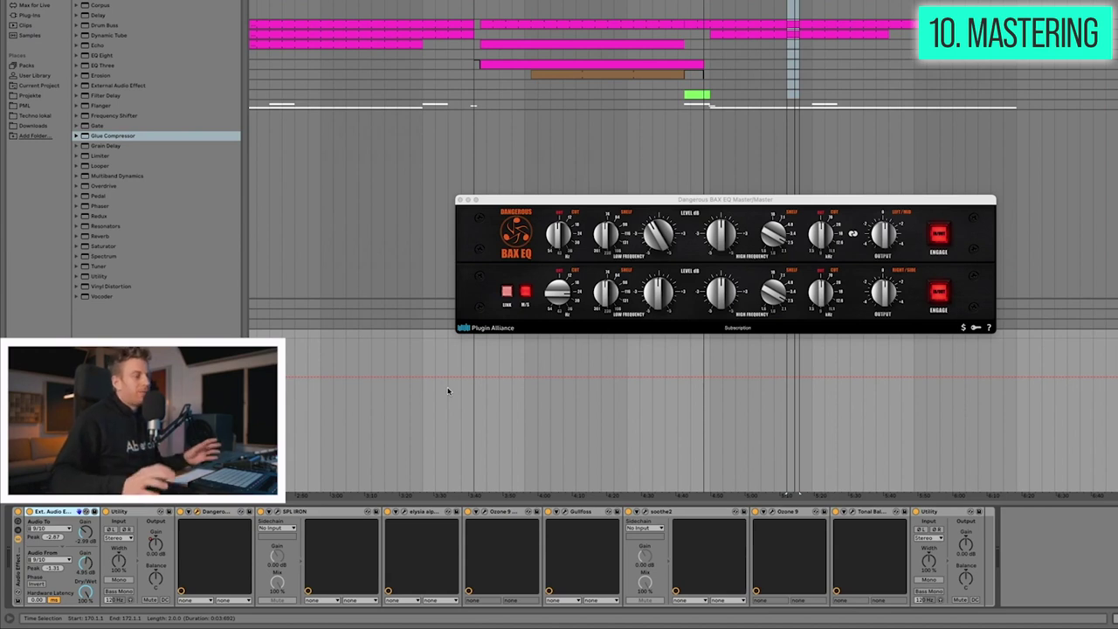
Step: Select the Dangerous BAX EQ device and open the SPL IRON compressor window
click(195, 513)
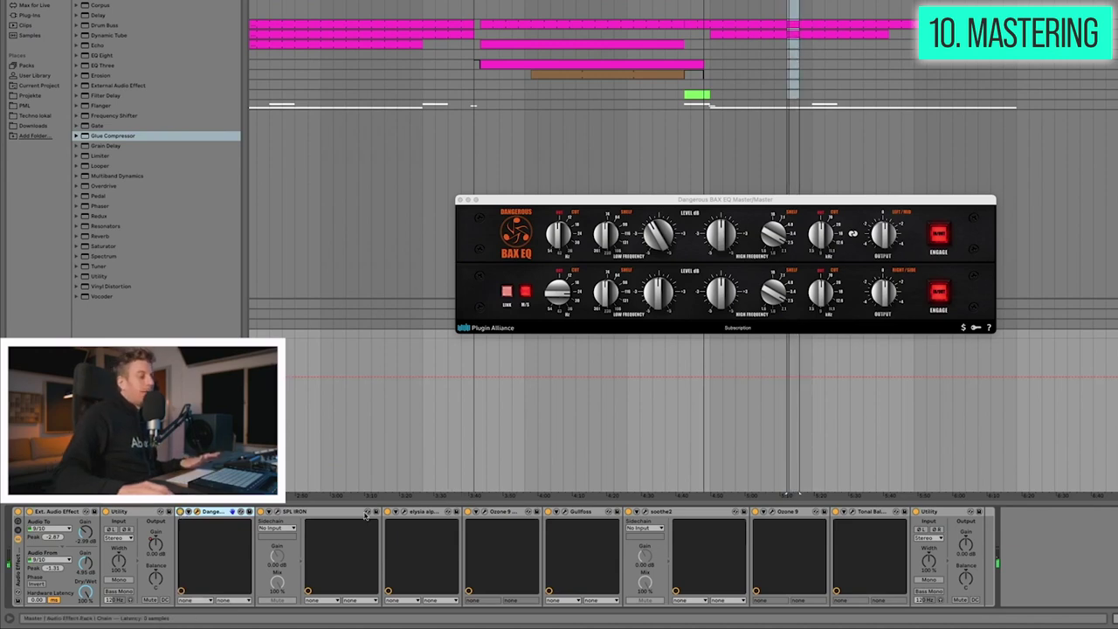
click(276, 513)
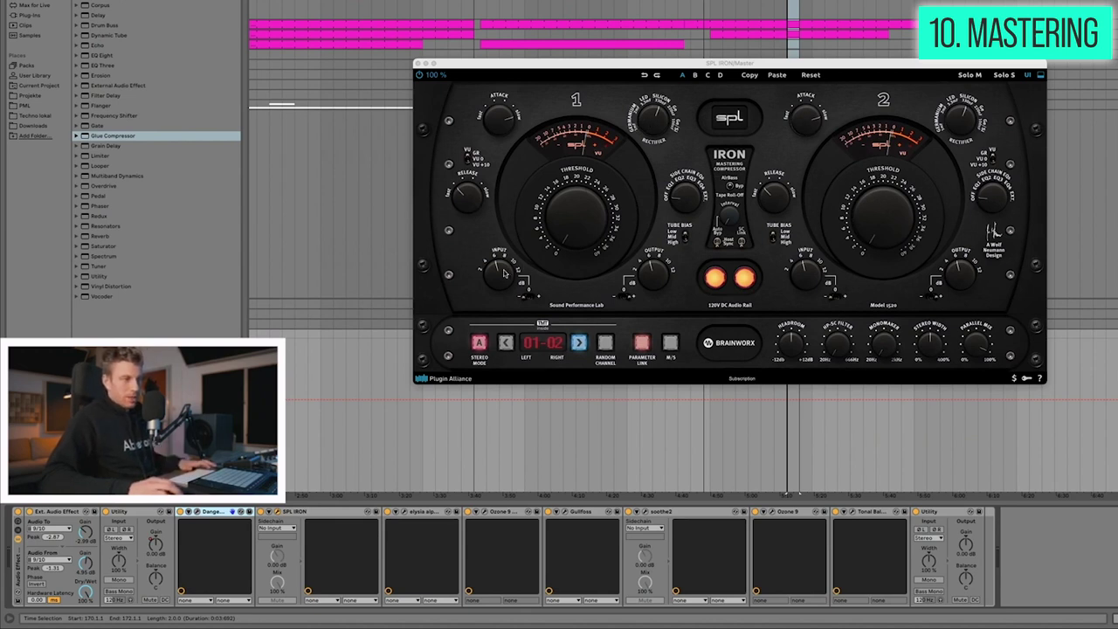
Step: Select the SPL IRON device header on the master chain
click(320, 511)
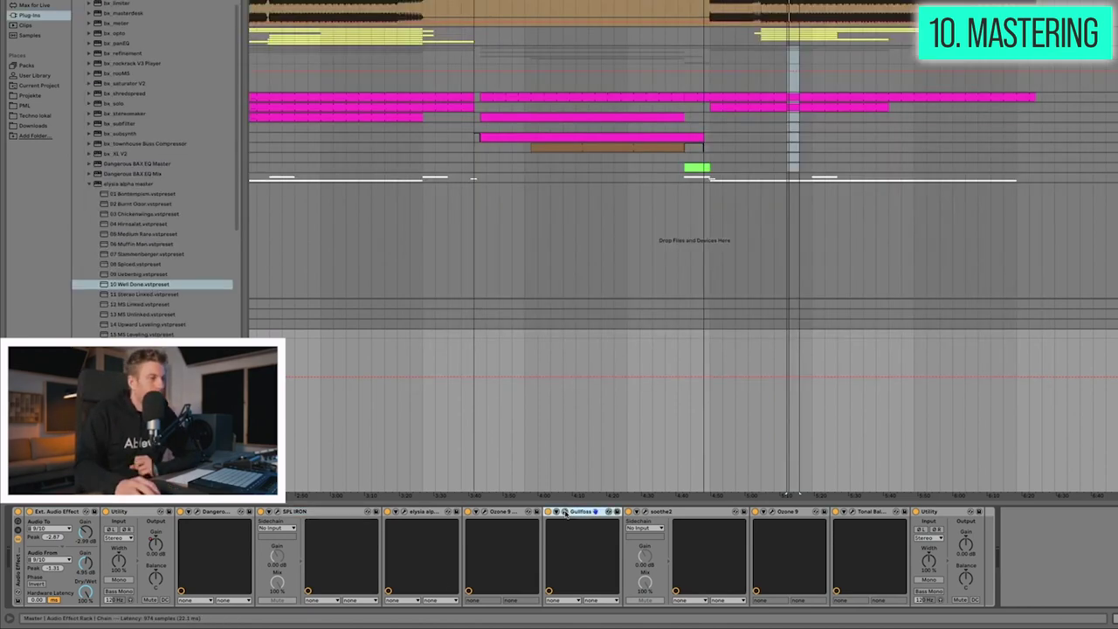
Step: Open Gullfoss and compare the track by toggling playback, then close it and open soothe2
click(565, 513)
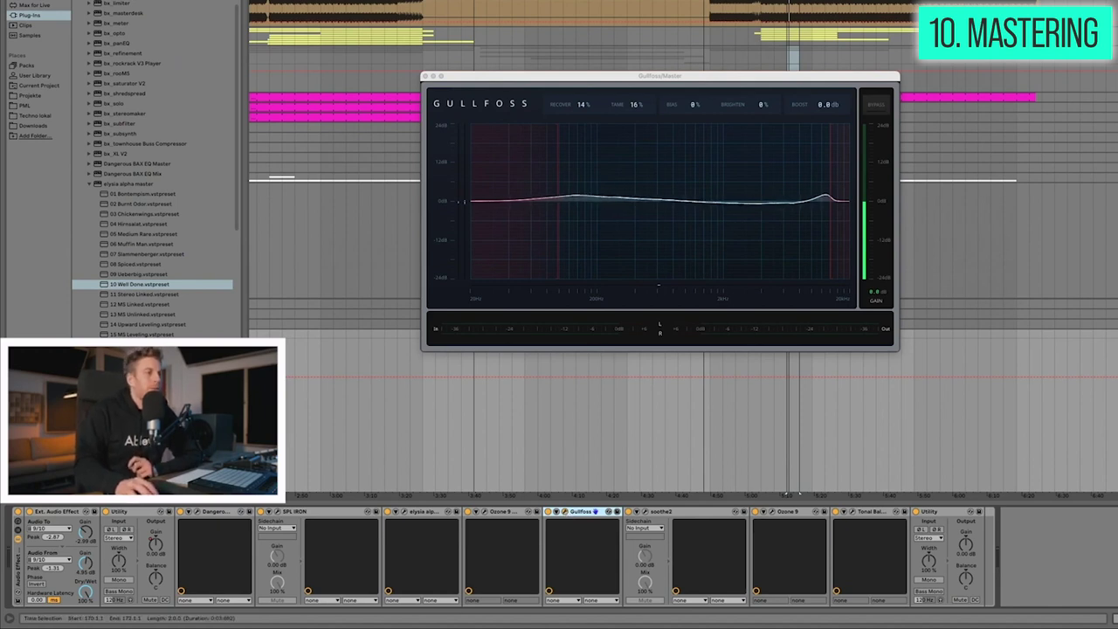
key(Up)
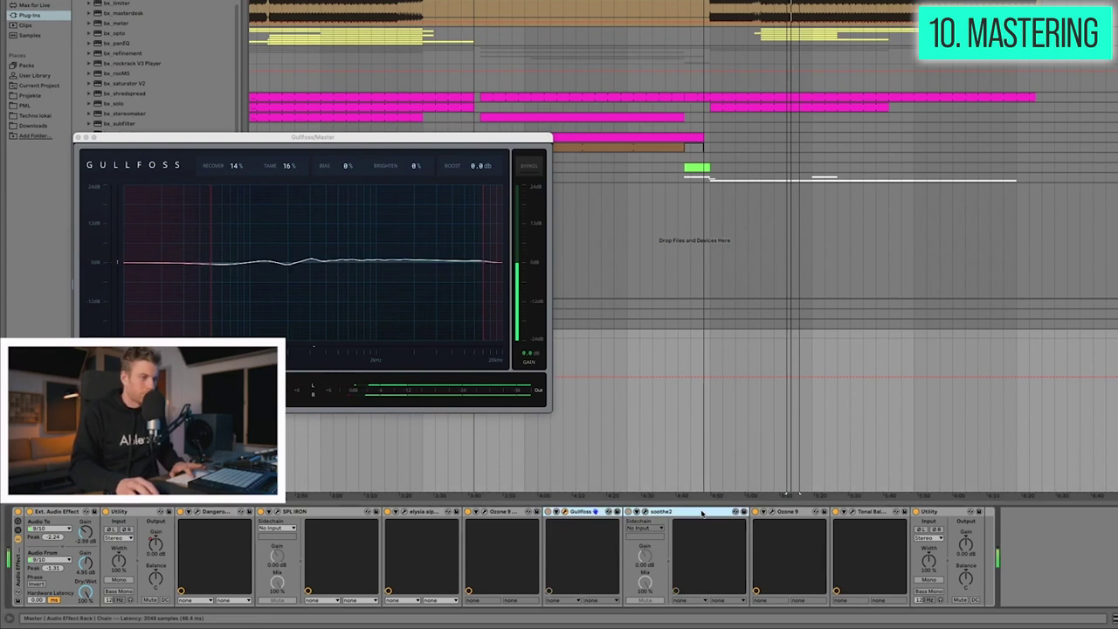
key(space)
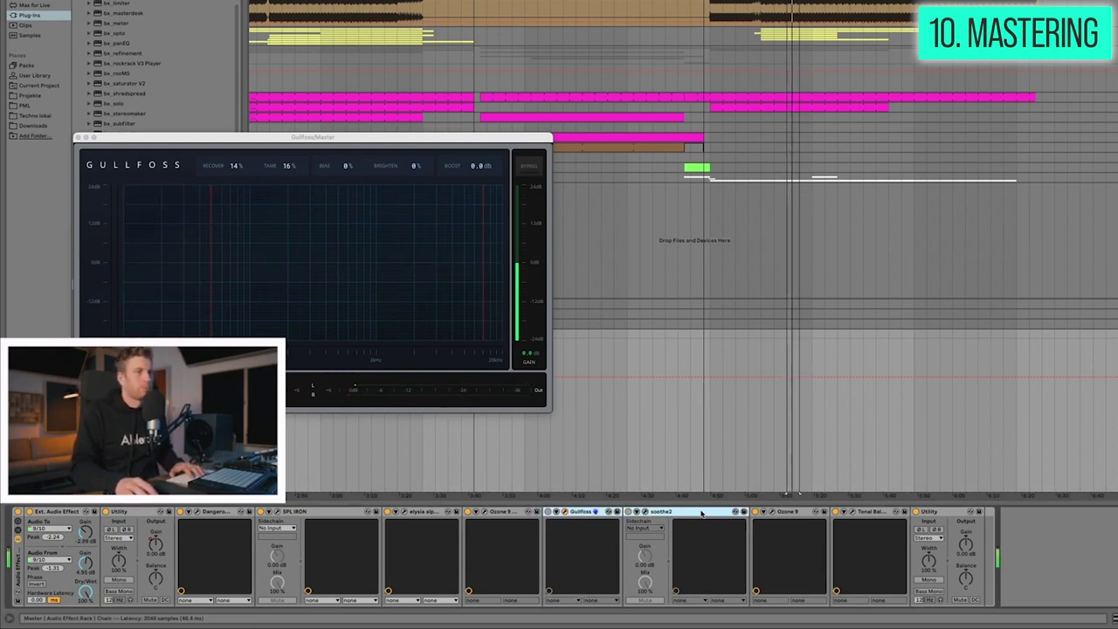
key(space)
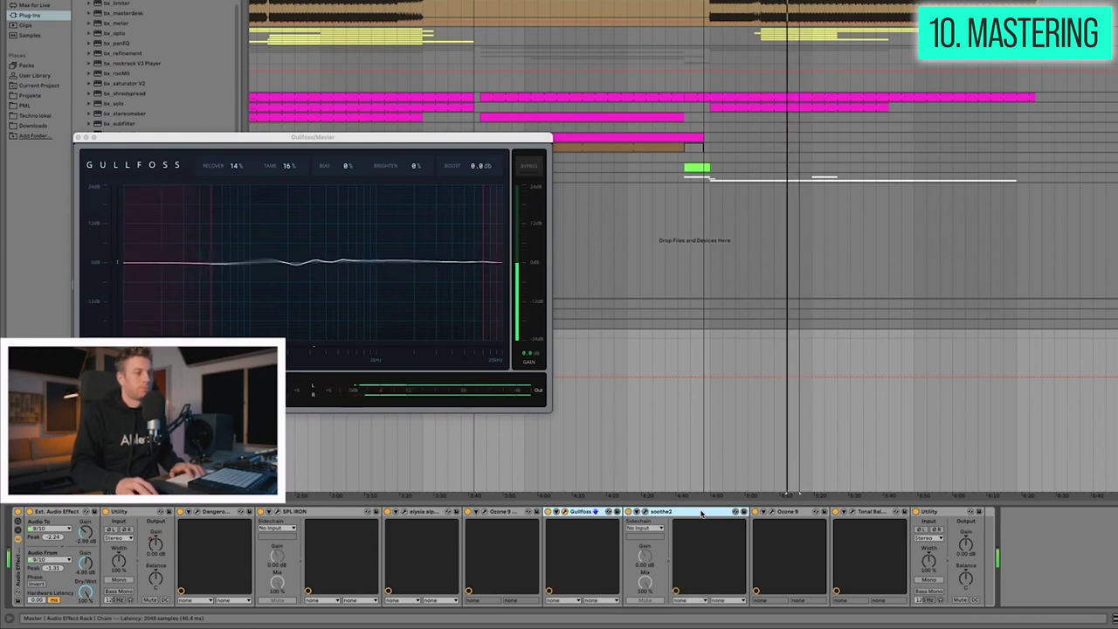
key(space)
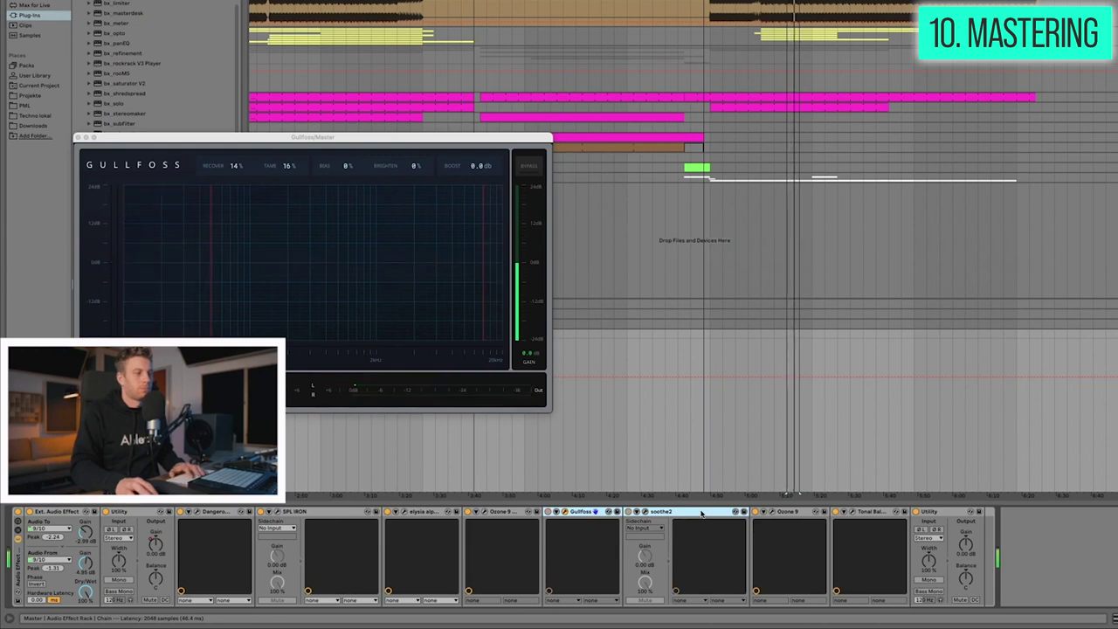
key(space)
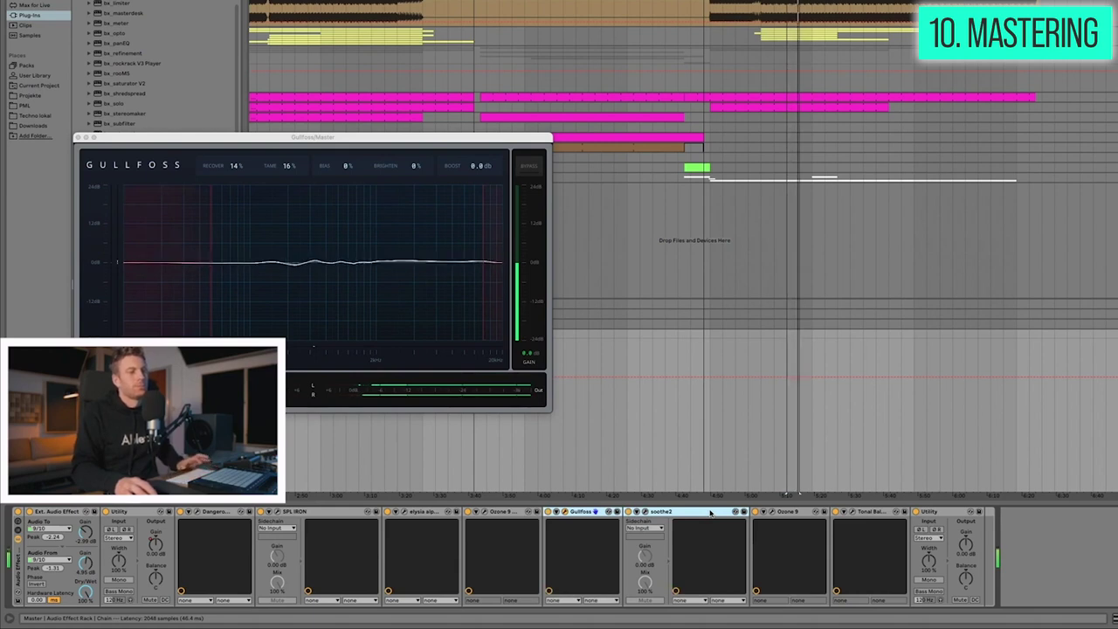
click(609, 528)
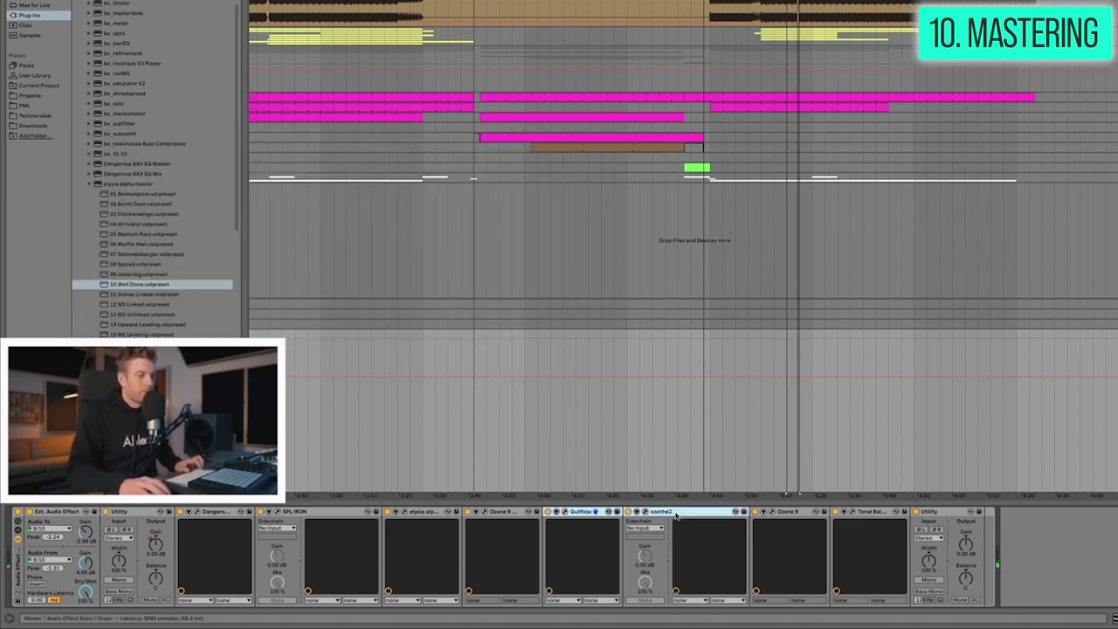
click(646, 511)
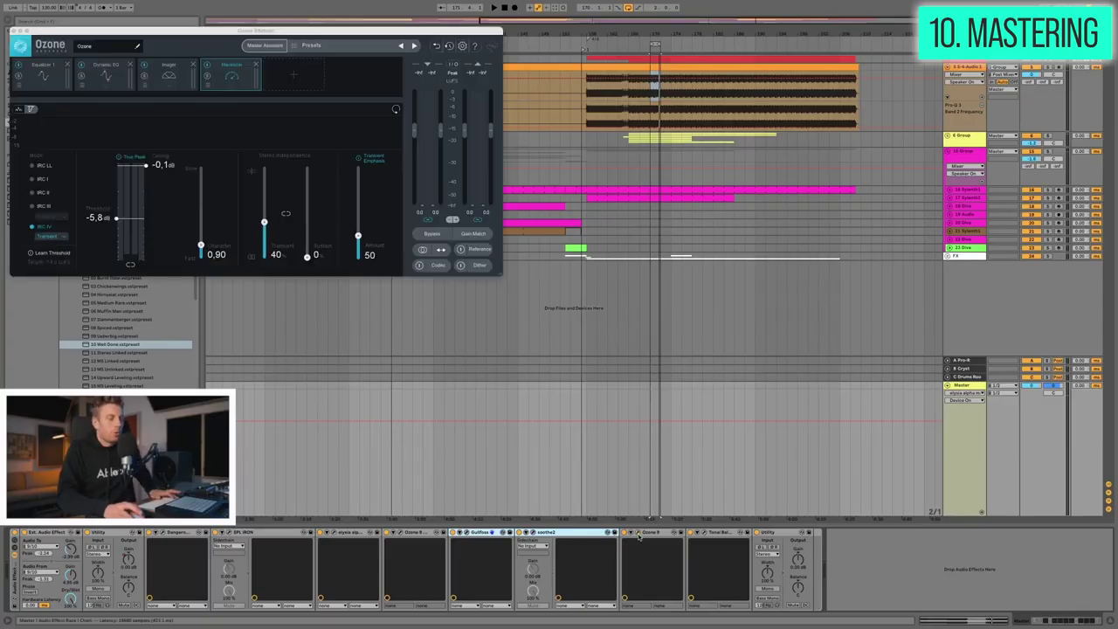
Step: Centre Ozone 9 on Equalizer 1, briefly check Tonal Balance Control, then select the Utility gain
drag(146, 31, 387, 85)
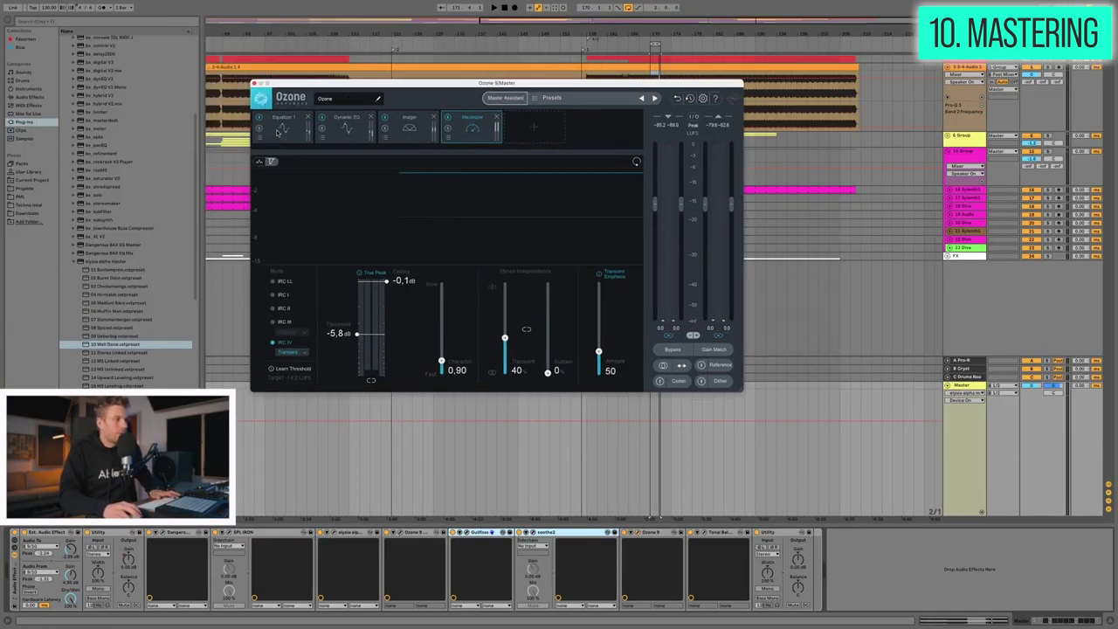
click(282, 130)
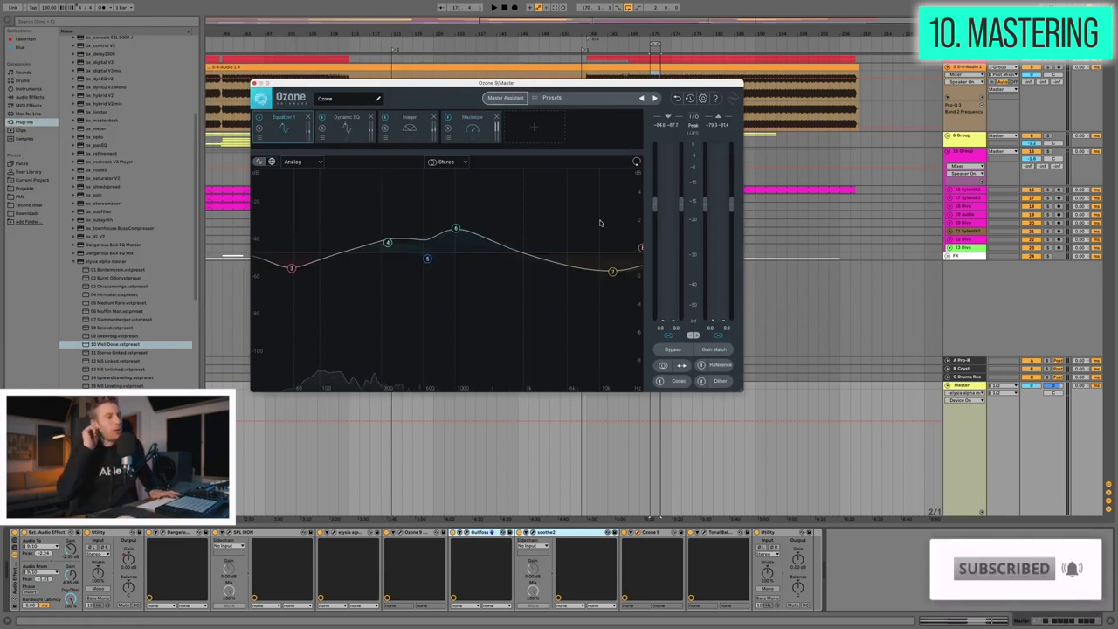
click(705, 535)
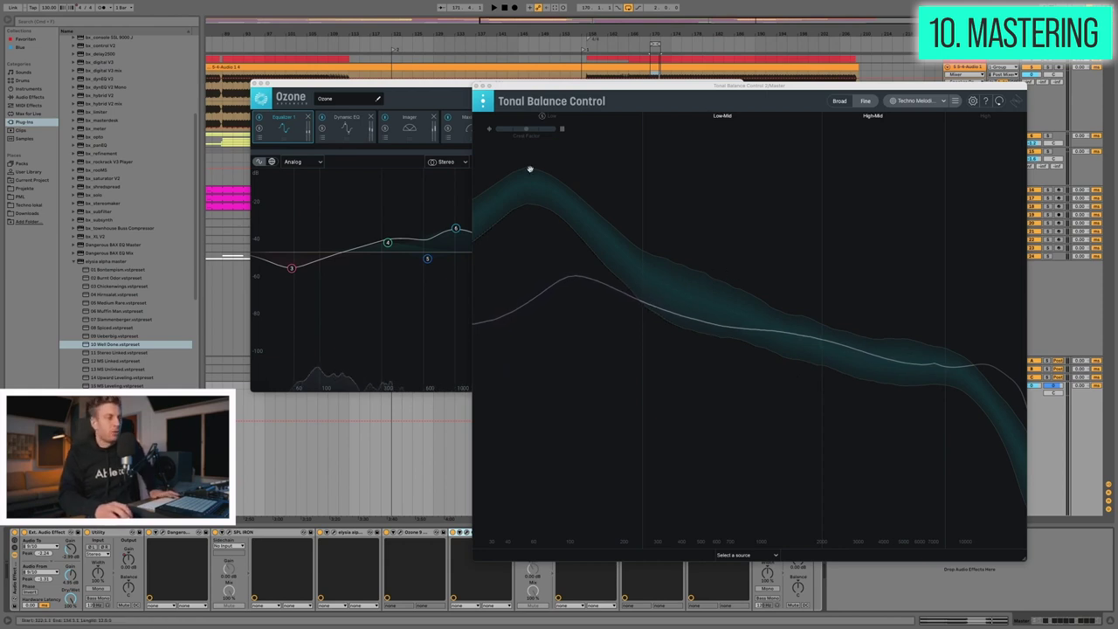
click(475, 87)
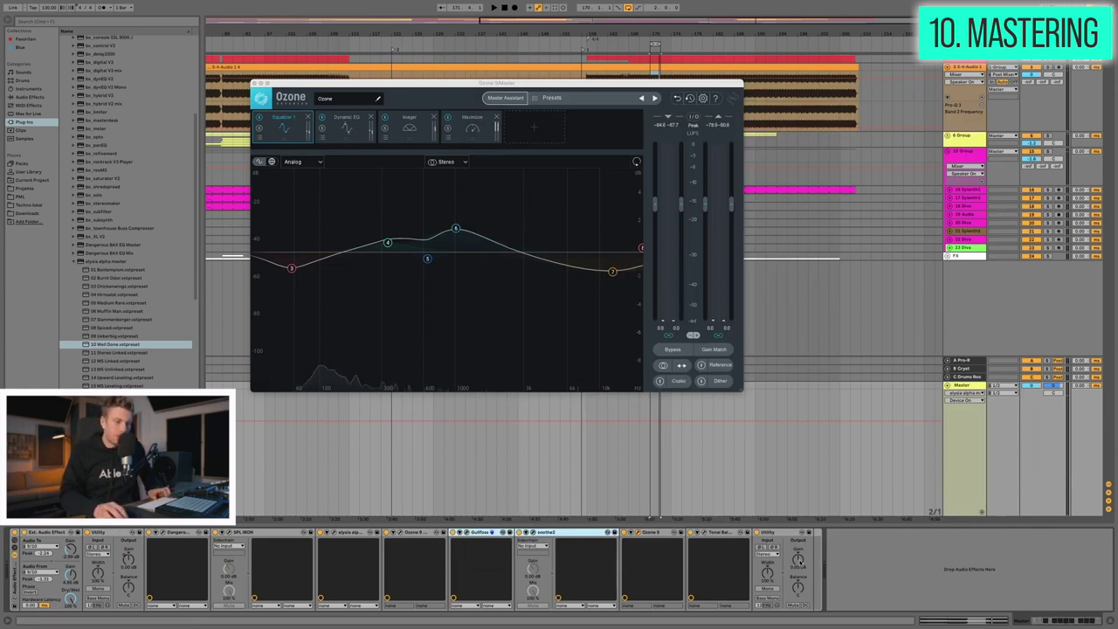
click(128, 560)
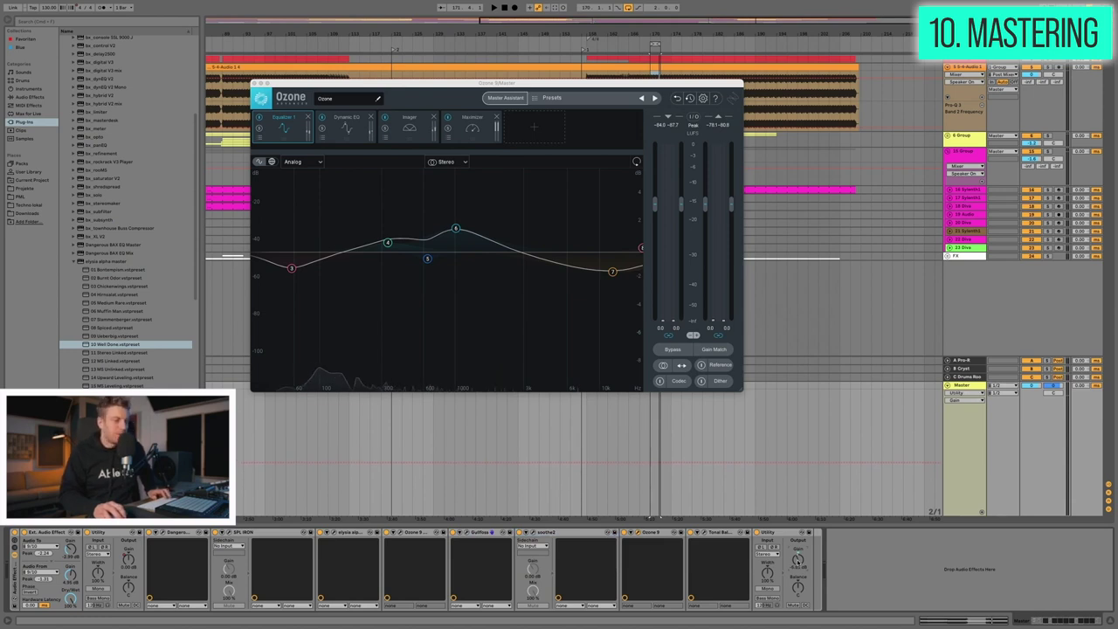
Step: Play the mastered track while repositioning Ozone 9, then stop playback and close Ozone
drag(524, 83, 672, 146)
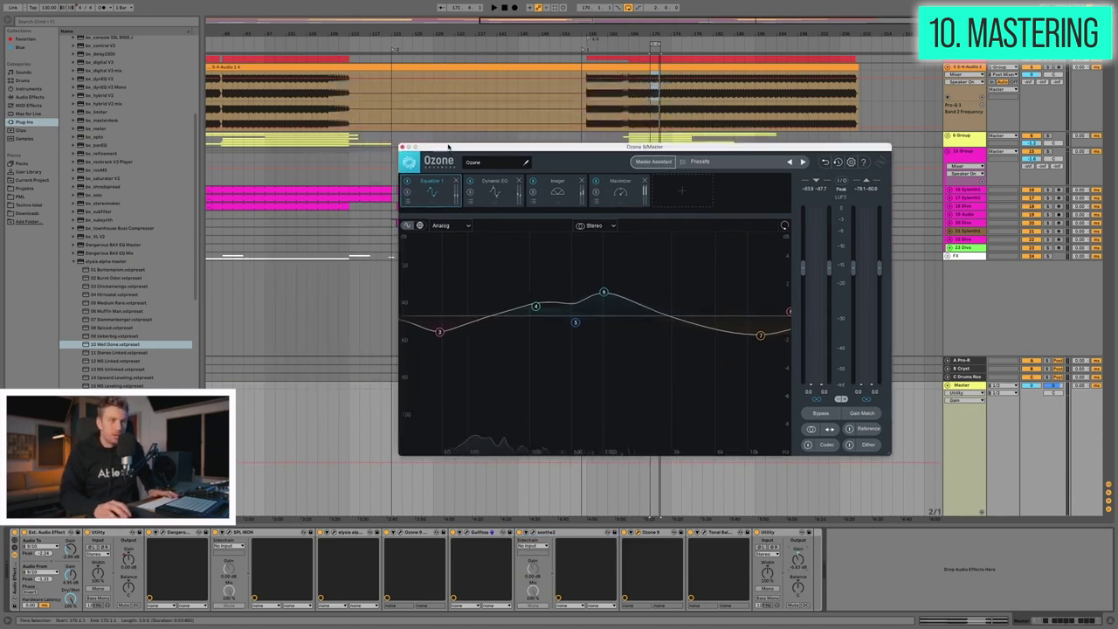
key(space)
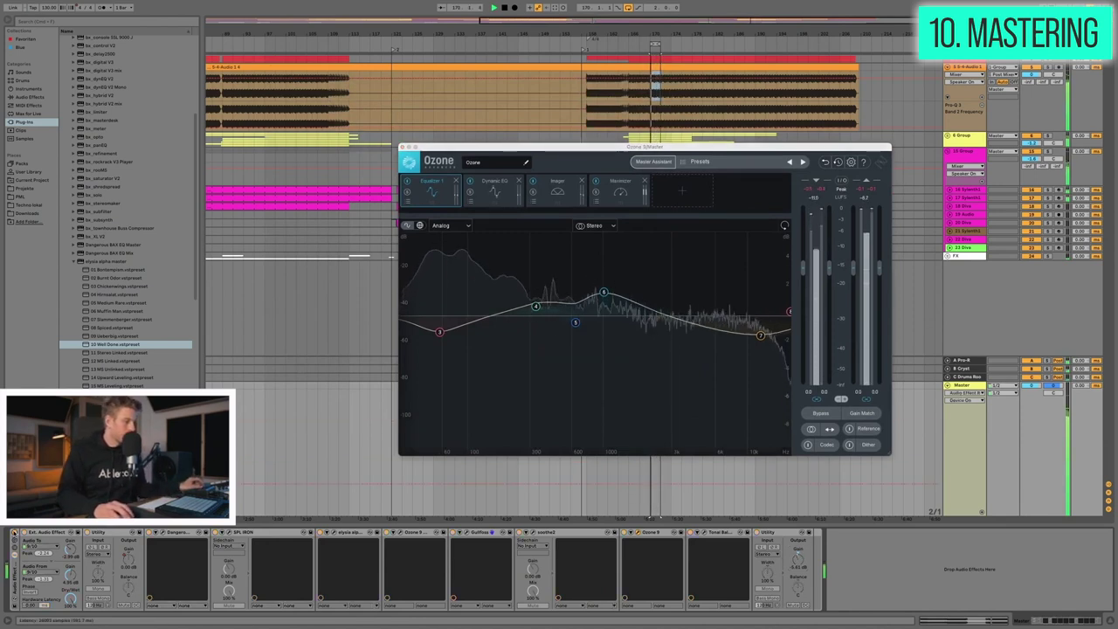
click(14, 532)
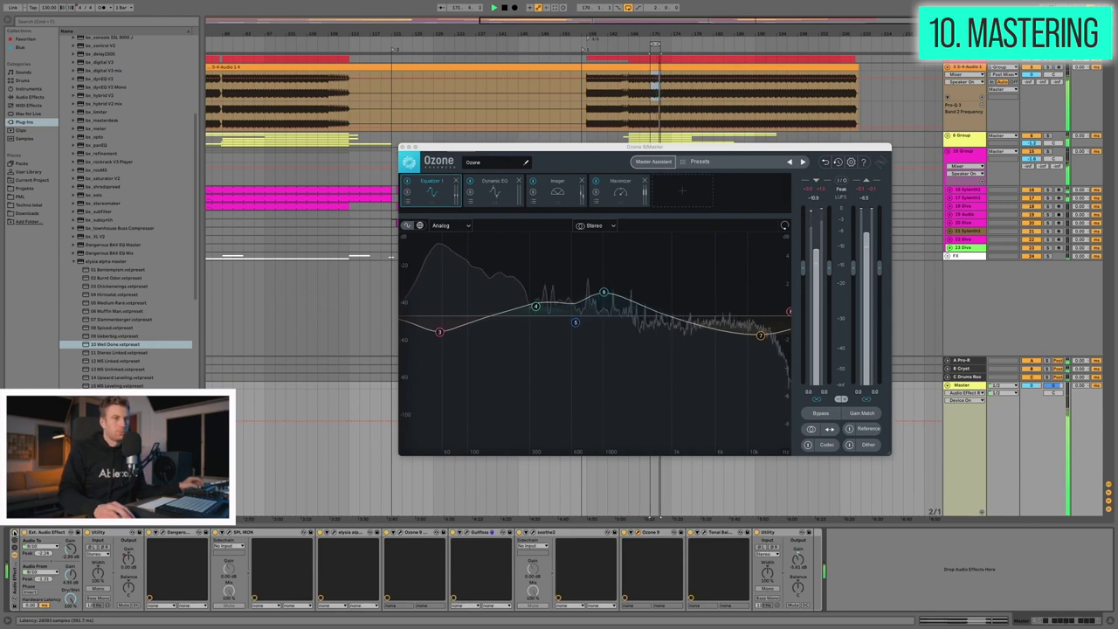
key(space)
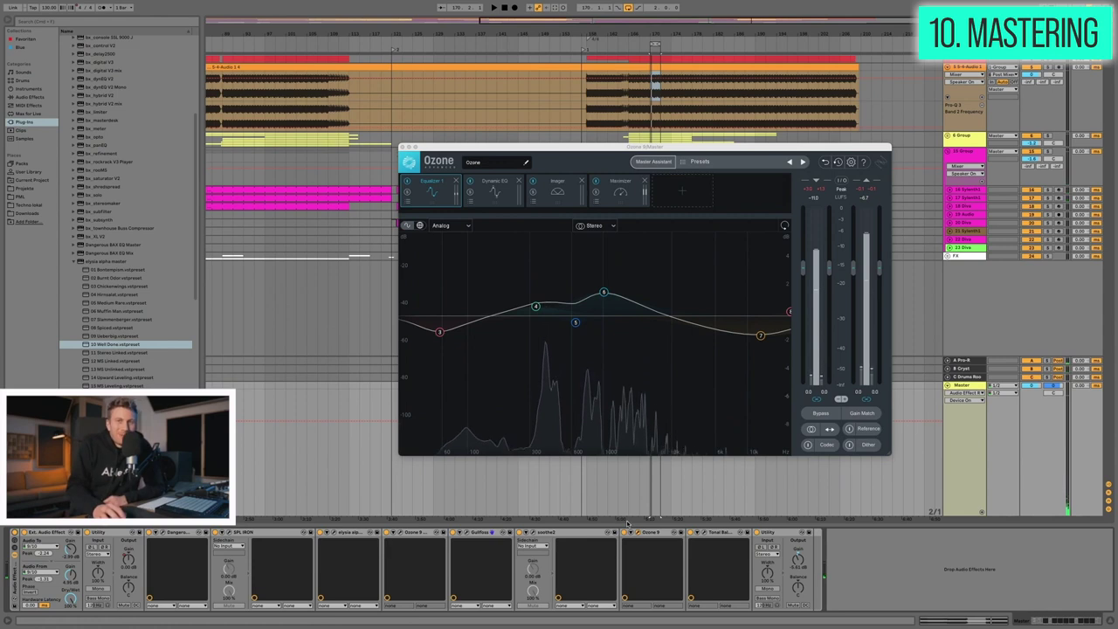
drag(646, 147, 419, 163)
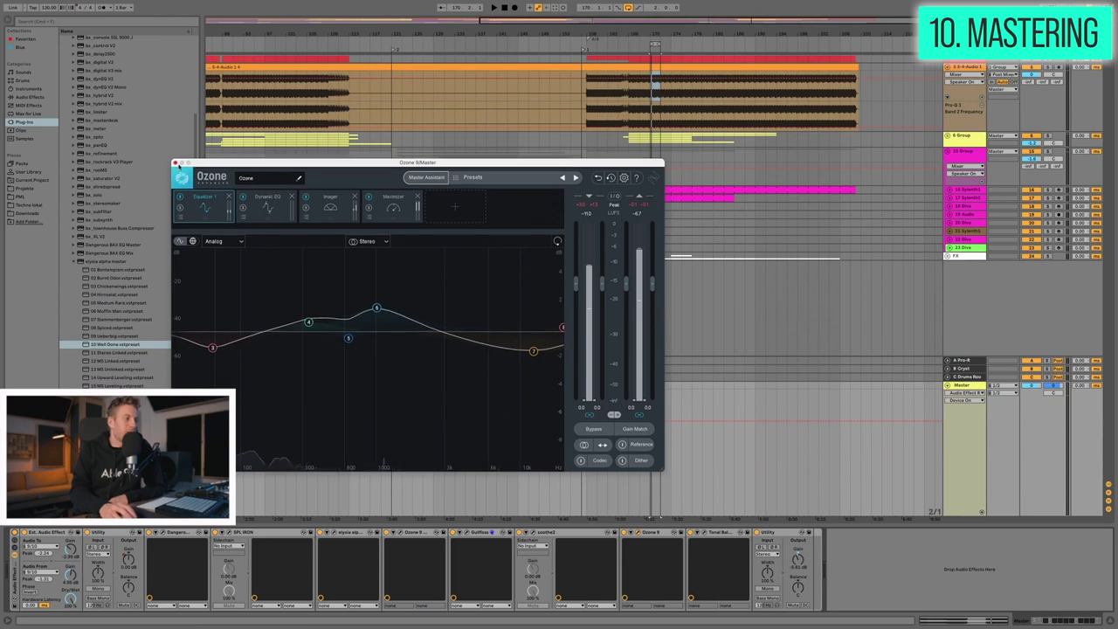
click(175, 163)
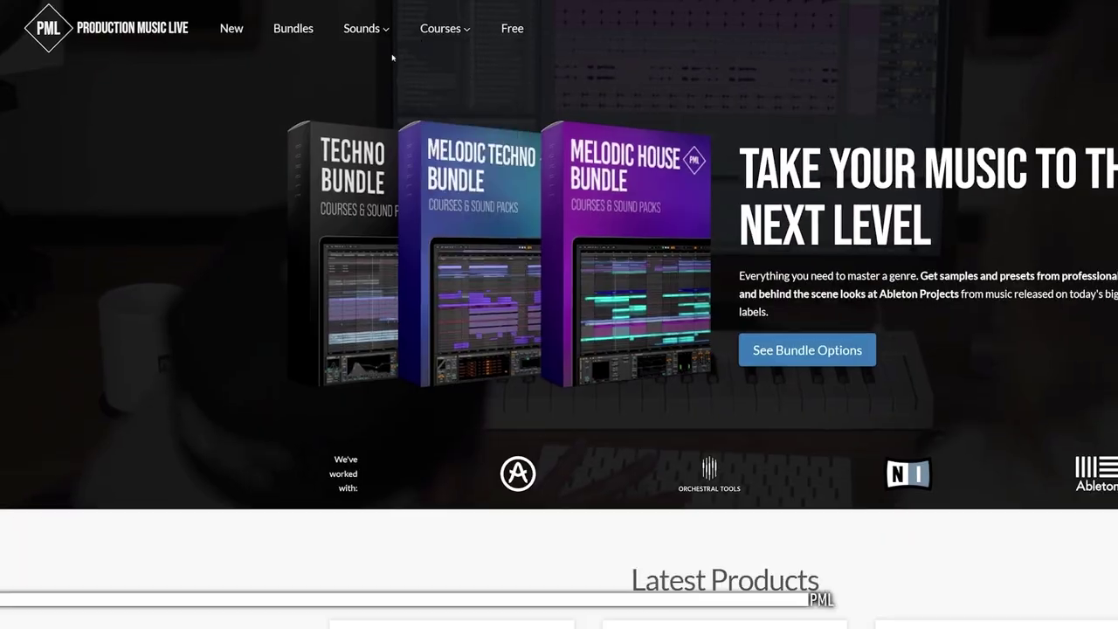
Step: Bring up the 'Beginner to Advanced in Ableton Live' course page (€97,00) and scroll to its learning list
mouse_move(460, 36)
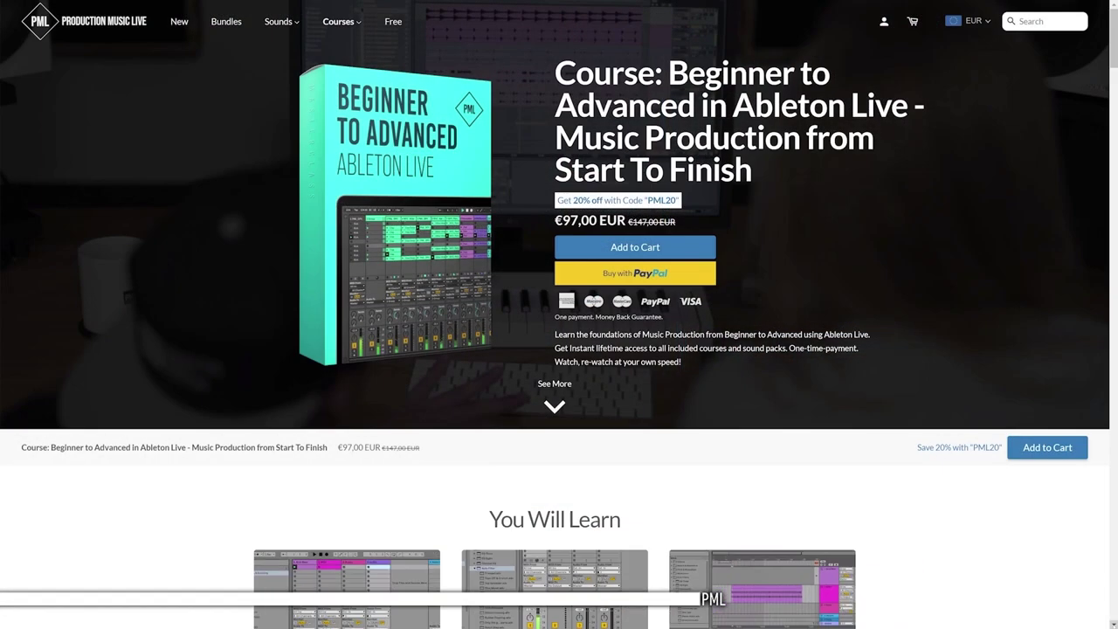
scroll(560, 314, down, 5)
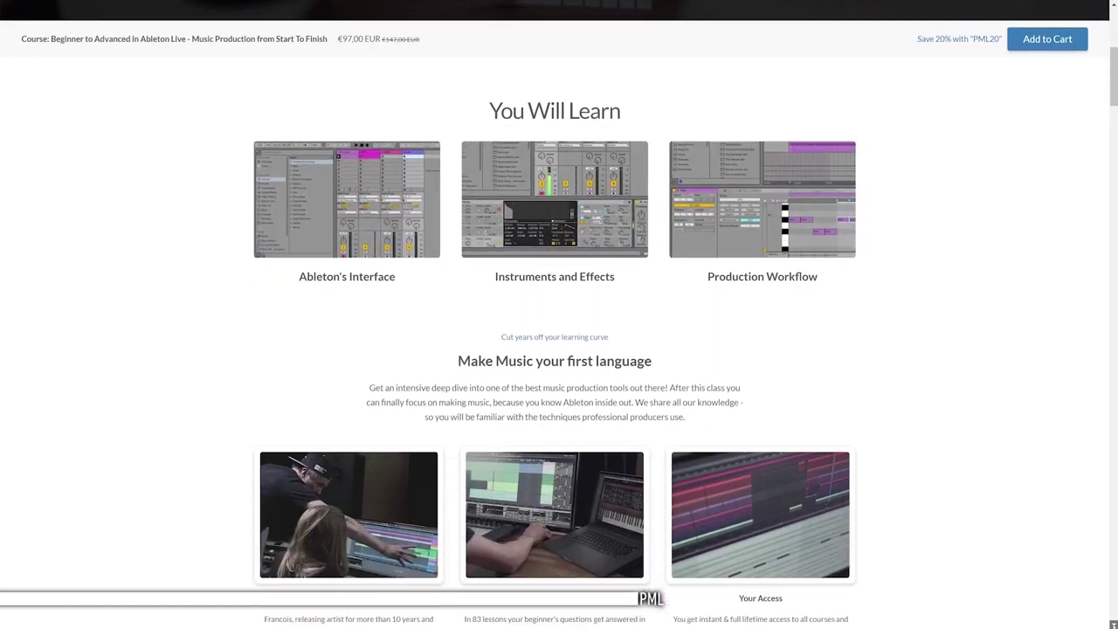